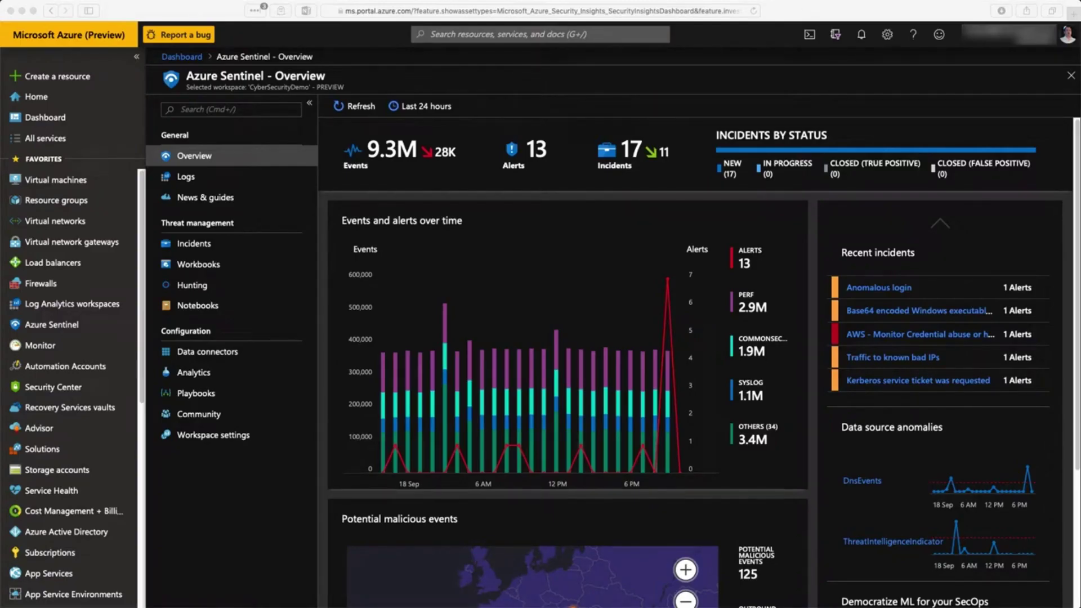
# - Show the incidents list and select the Anomalous login incident (ID 59490) to see its details
pyautogui.click(194, 244)
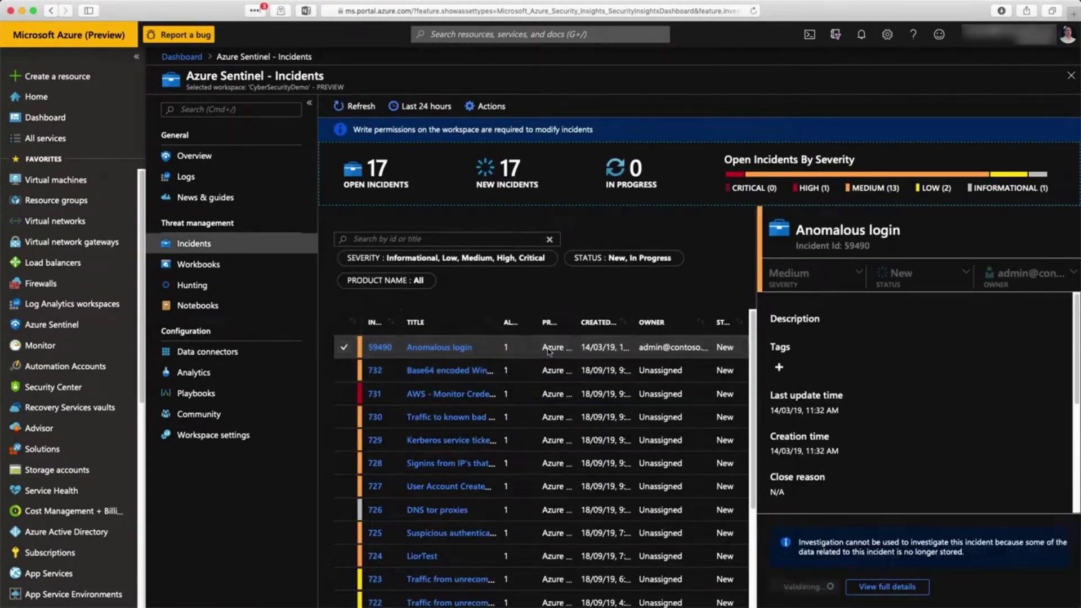
pyautogui.click(454, 350)
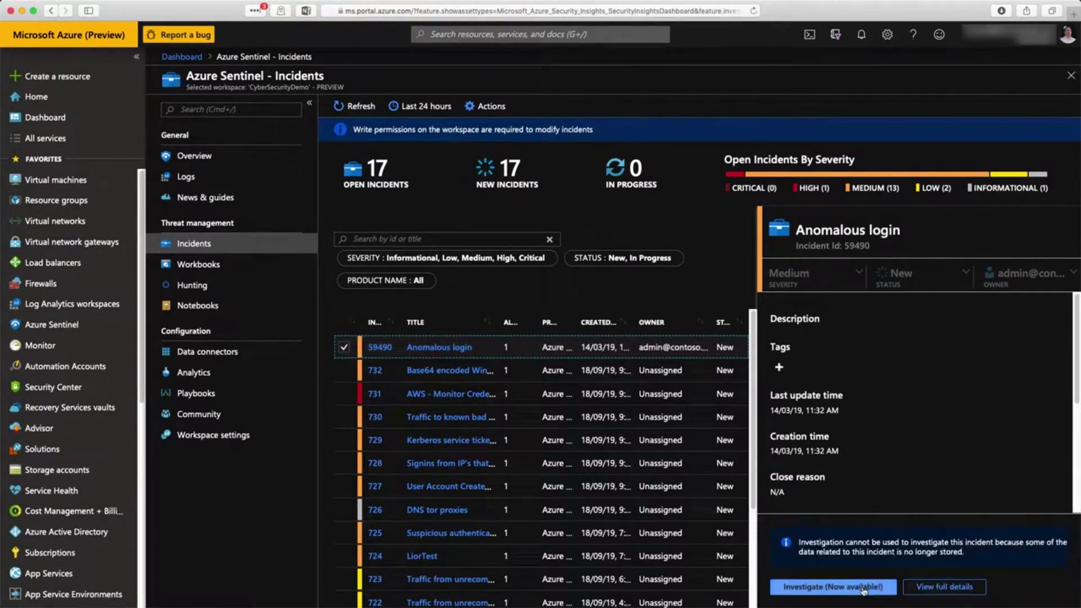
# - Open the investigation graph and expand the rd3020webapisrv host picked from the Entities list
pyautogui.click(863, 589)
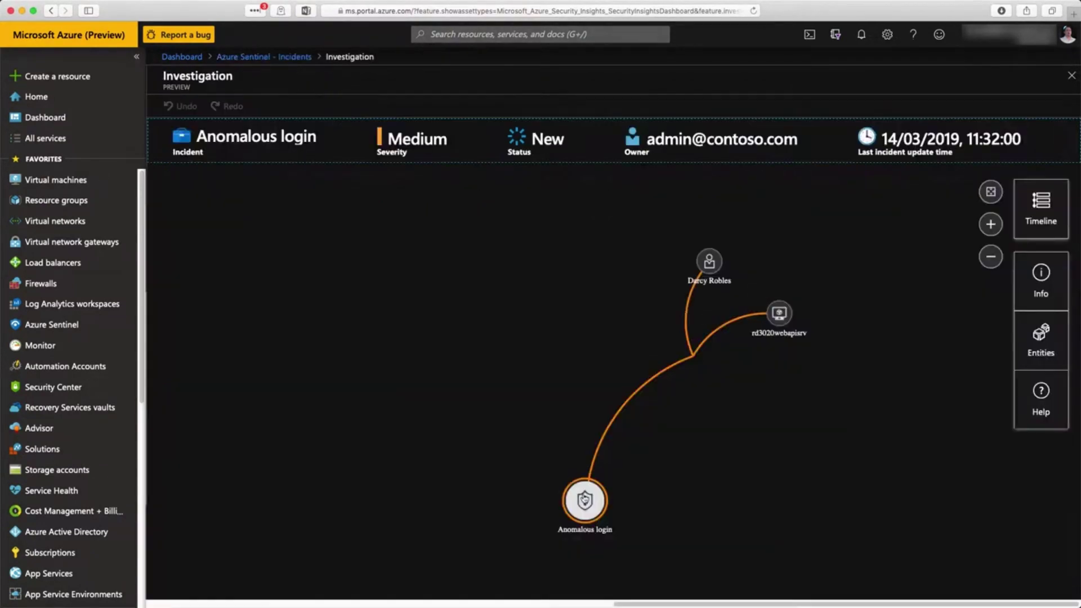
pyautogui.click(585, 500)
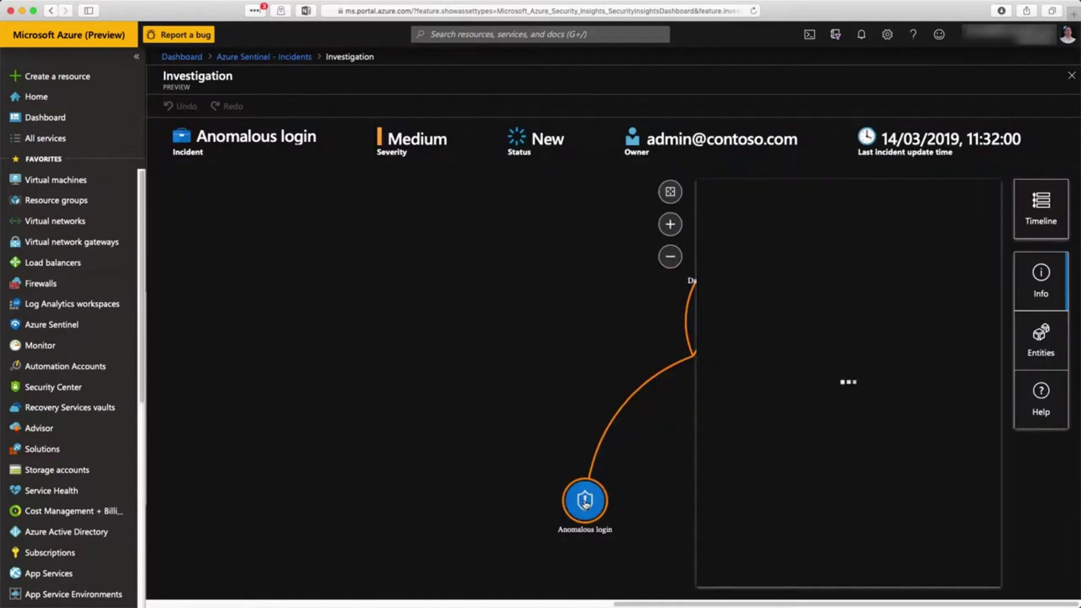
pyautogui.click(1036, 343)
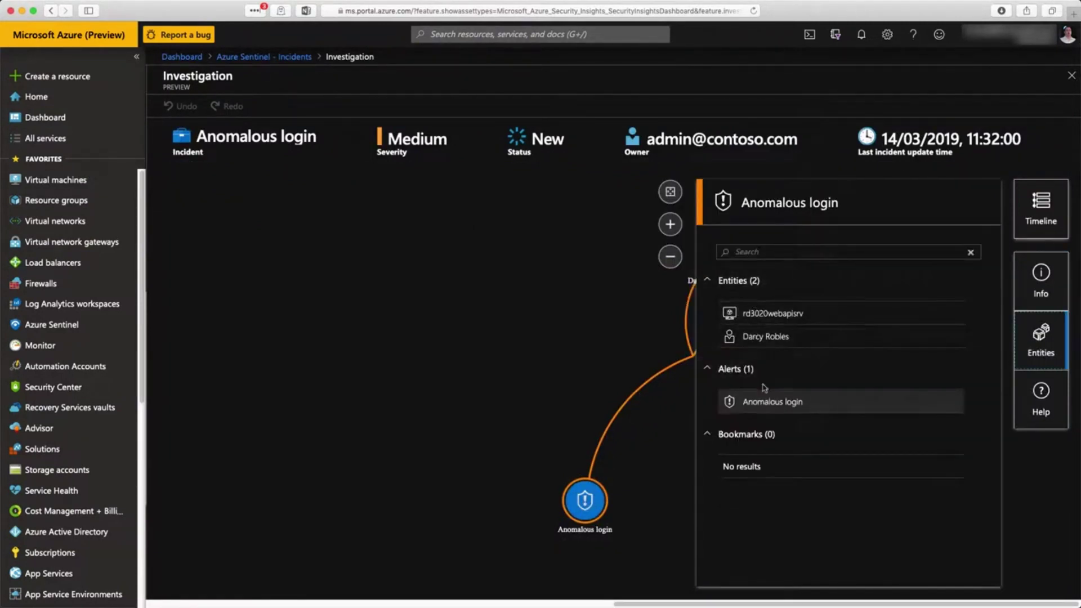
pyautogui.click(768, 320)
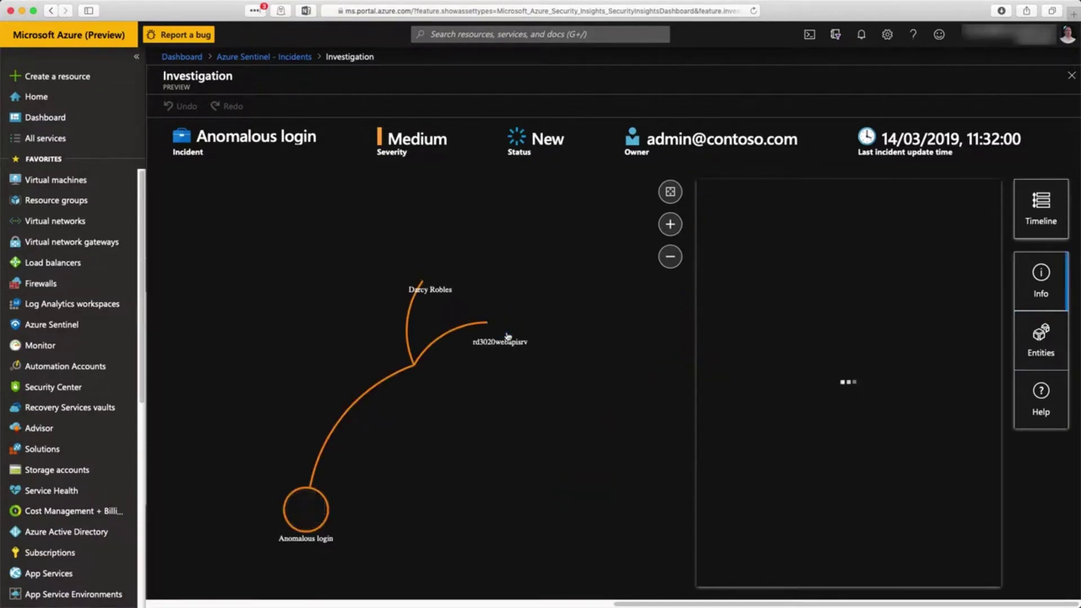
pyautogui.click(506, 331)
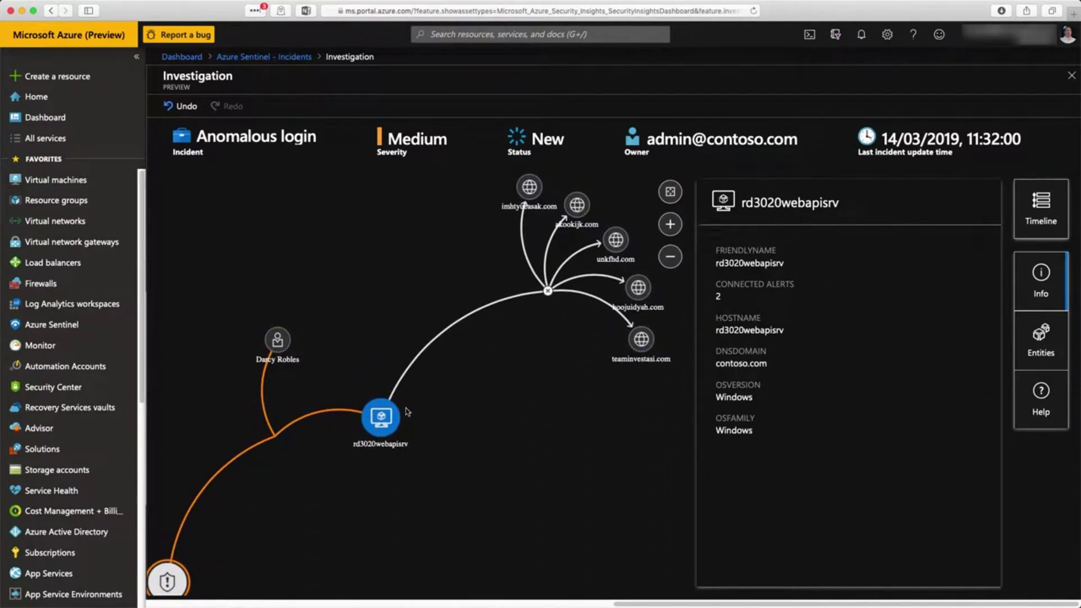
# - View the incident's alert timeline, focusing on the Anomalous login alert
pyautogui.moveTo(381, 422)
pyautogui.click(1057, 204)
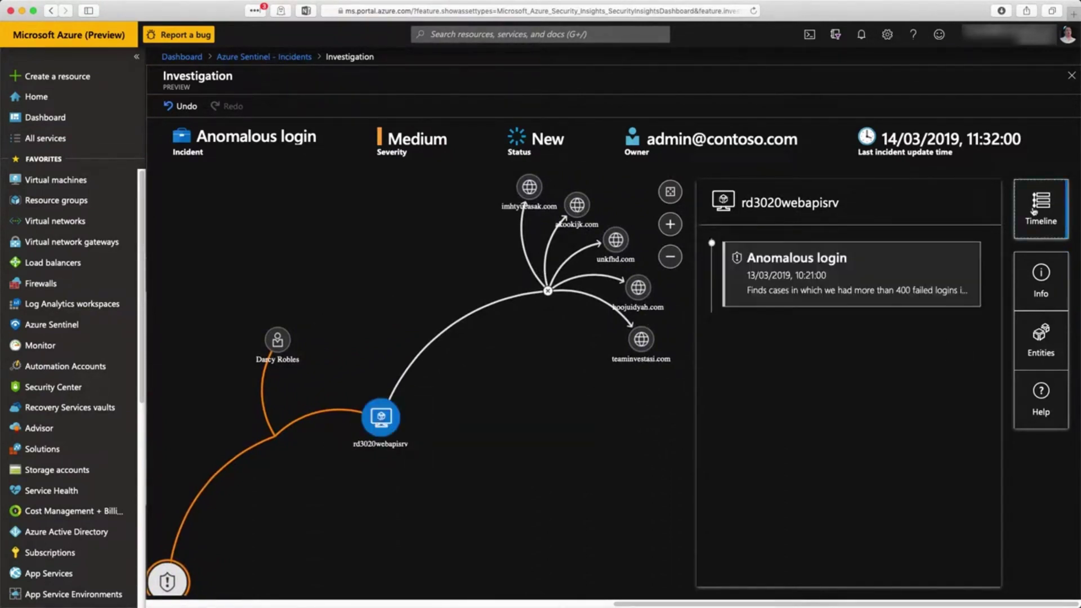
pyautogui.click(838, 279)
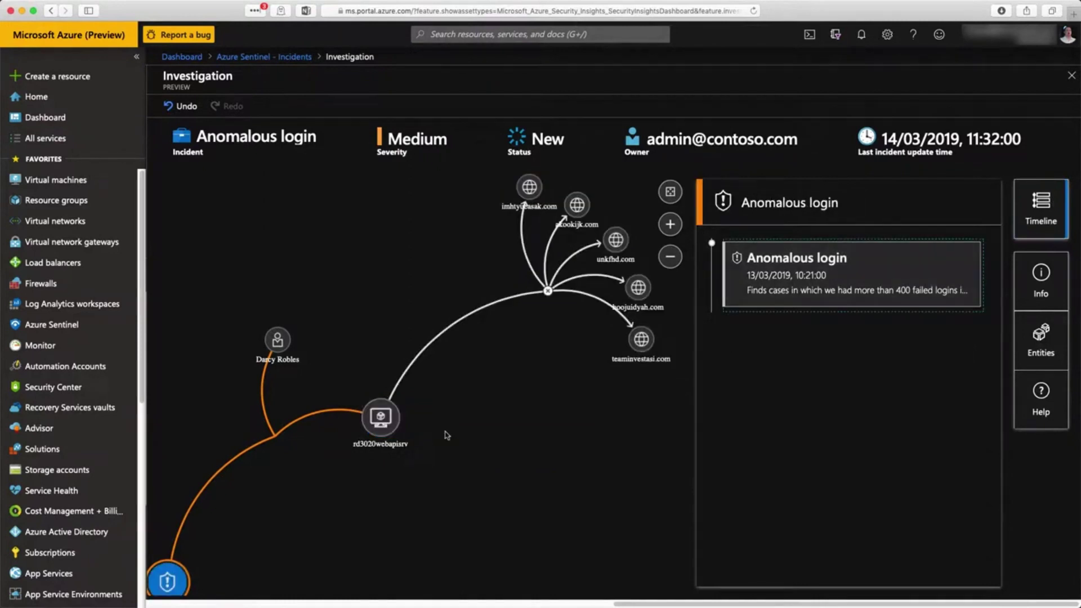
# - Add the user's 5 top logged-on hosts to the graph and inspect the it5_001ai host
pyautogui.click(278, 344)
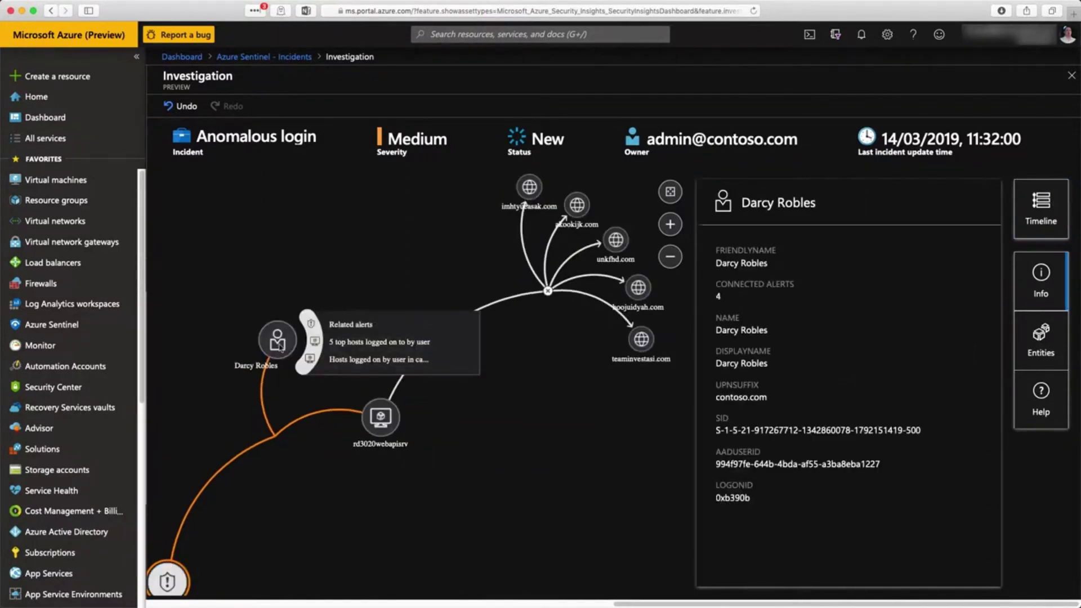
pyautogui.click(328, 346)
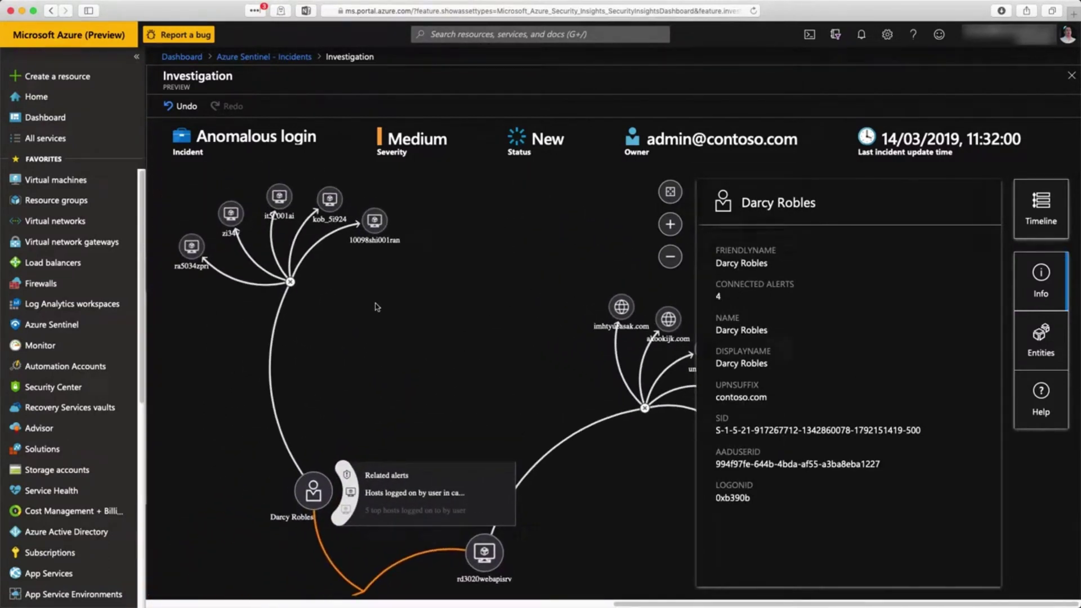
pyautogui.moveTo(376, 306); pyautogui.dragTo(320, 287)
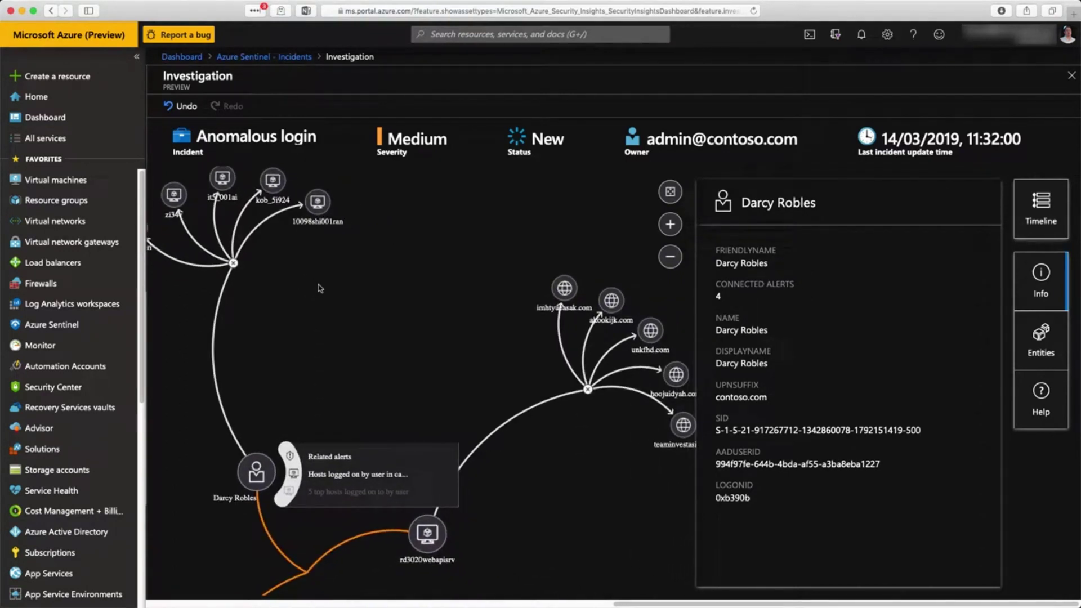
pyautogui.click(222, 178)
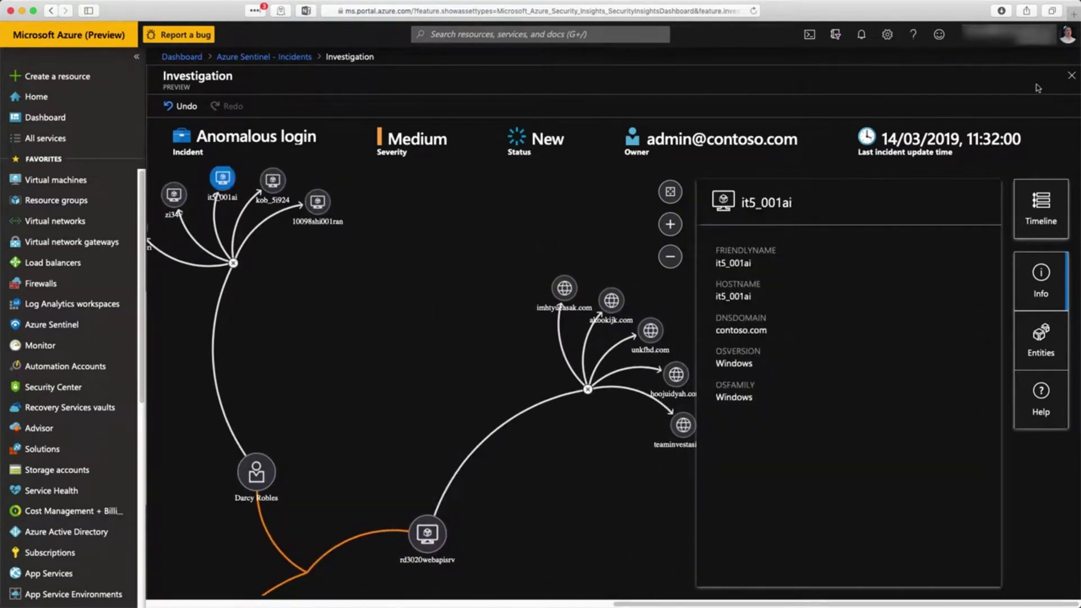
# - Close the investigation, browse incidents 730, 729 and 726, and view DNS tor proxies' full details and entities
pyautogui.click(1072, 75)
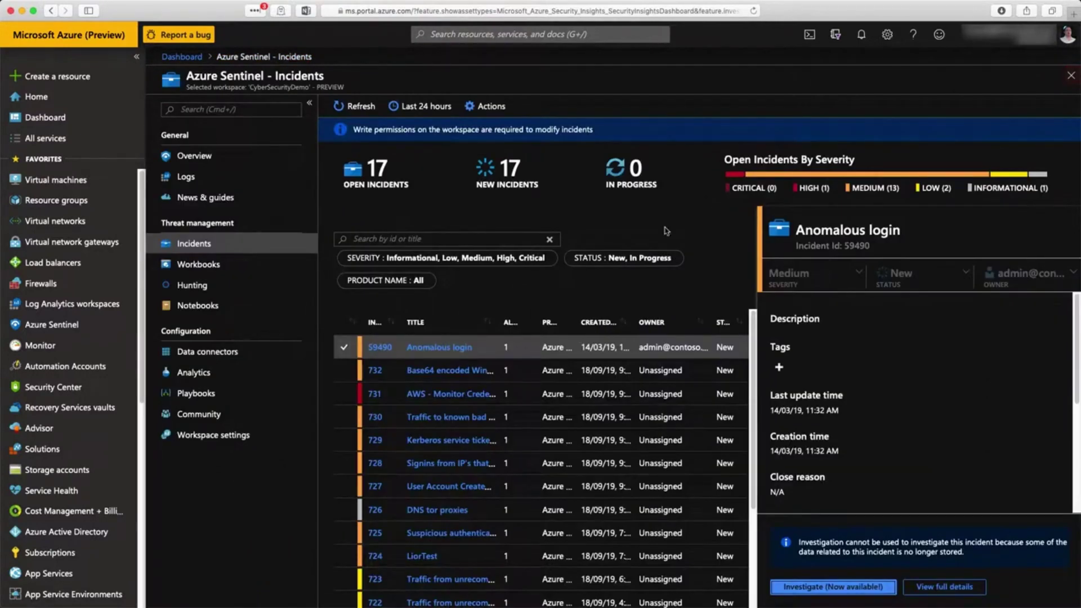
pyautogui.click(448, 417)
pyautogui.click(453, 441)
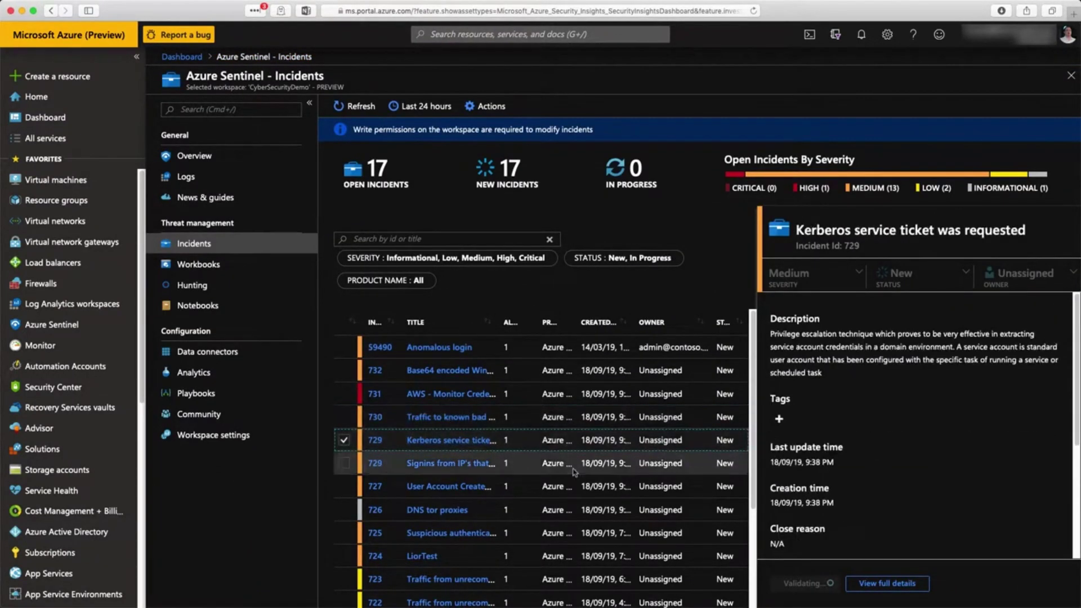
pyautogui.click(465, 517)
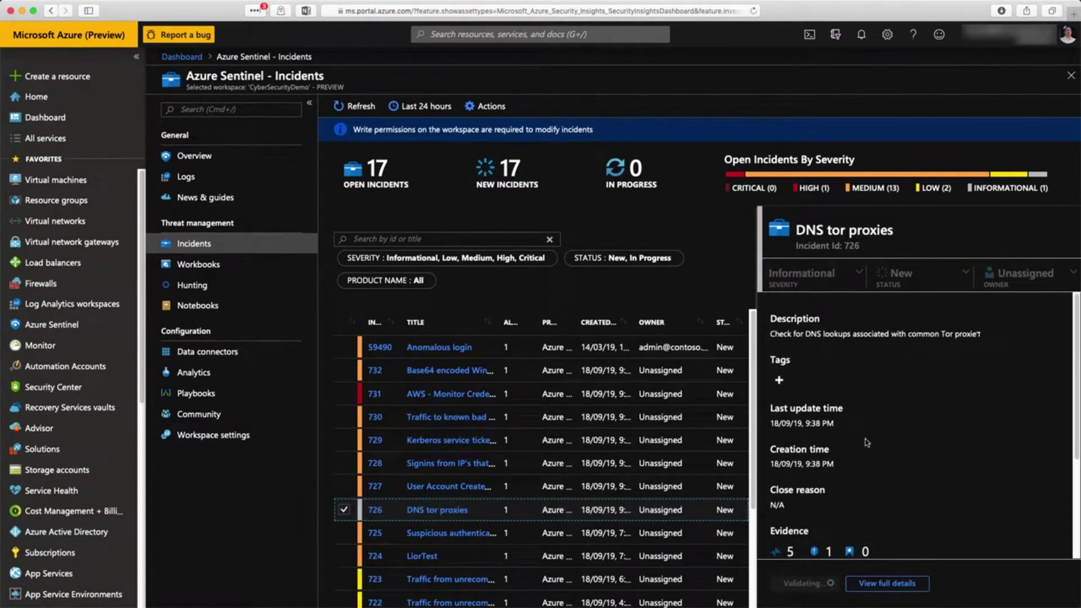
pyautogui.scroll(-5, 864, 426)
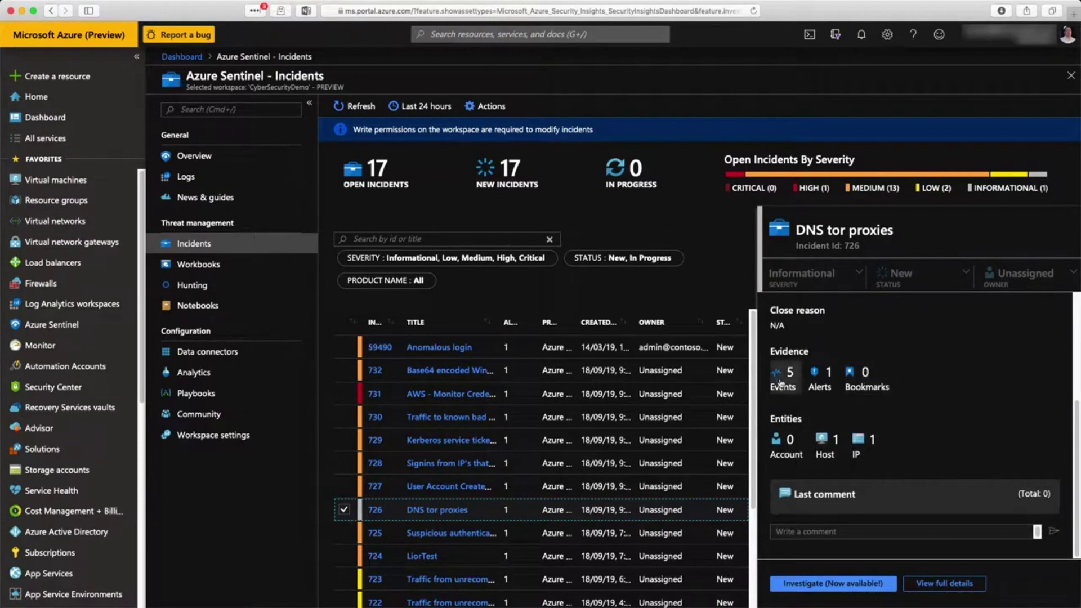
pyautogui.click(926, 583)
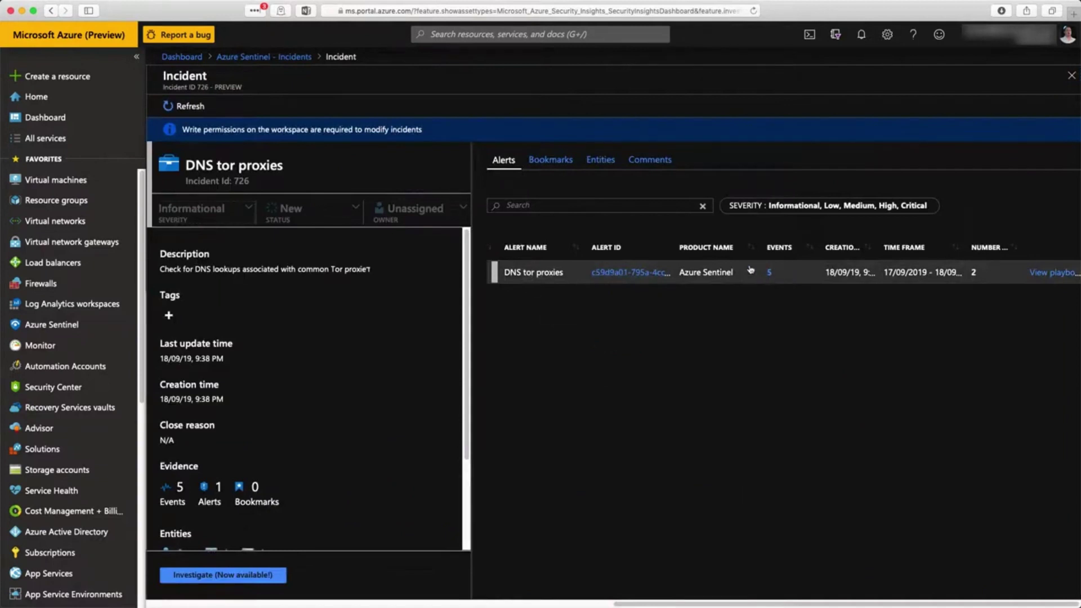
pyautogui.click(600, 160)
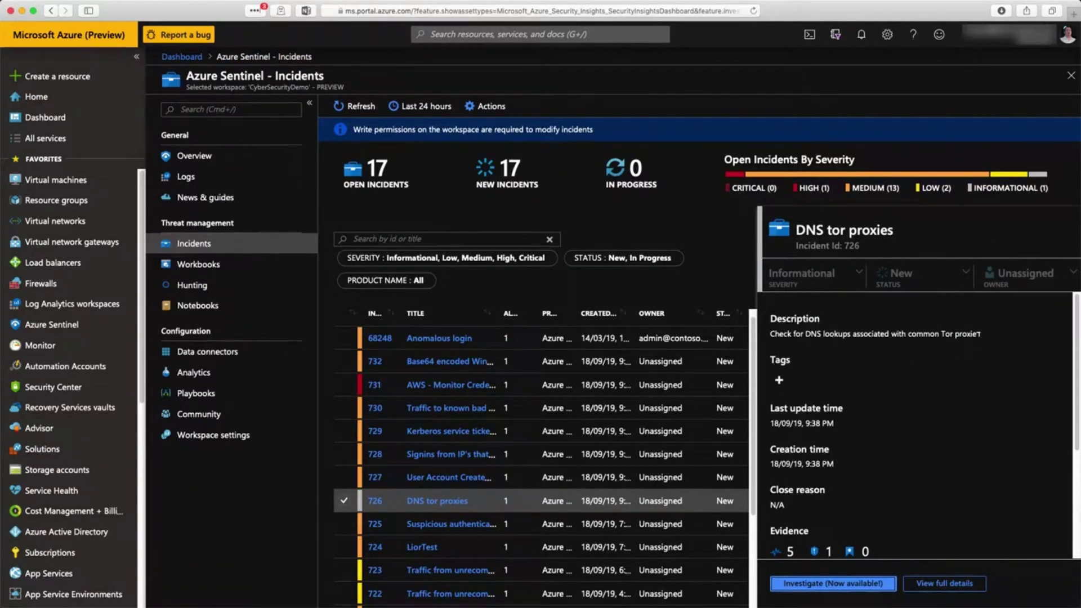
# - Browse Analytics rule templates and view the Advanced Multistage Attack Detection template's details and tactics
pyautogui.click(229, 376)
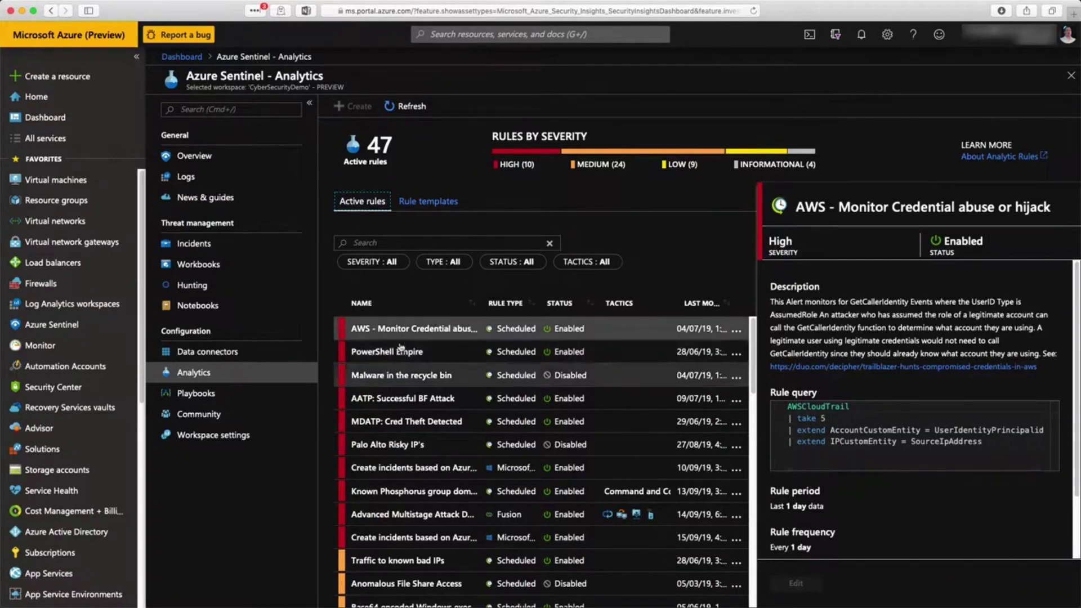
pyautogui.scroll(-10, 405, 353)
pyautogui.scroll(10, 416, 411)
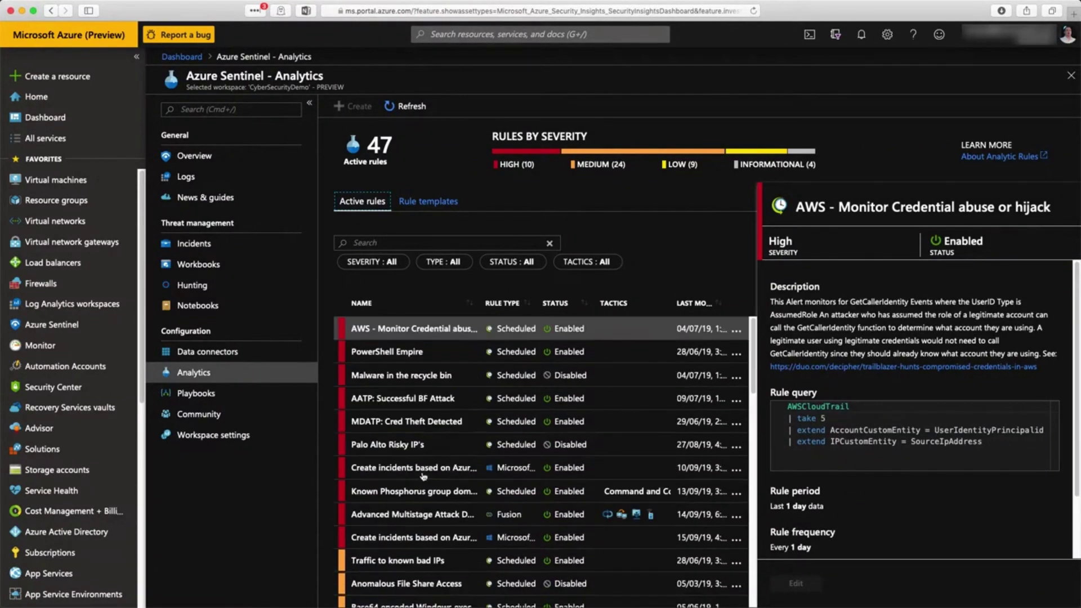
pyautogui.click(428, 201)
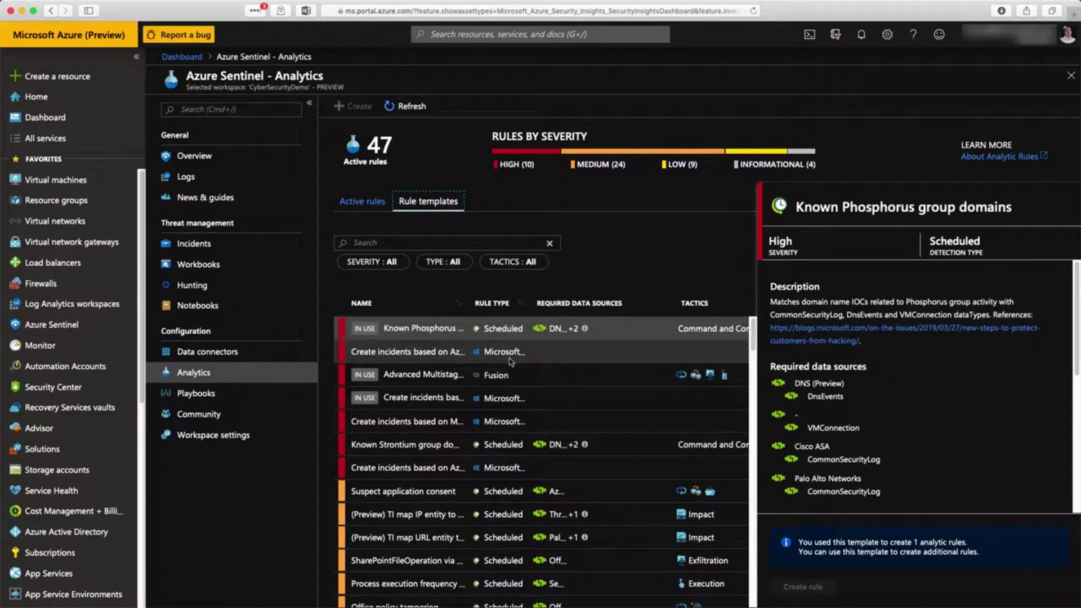
pyautogui.click(470, 359)
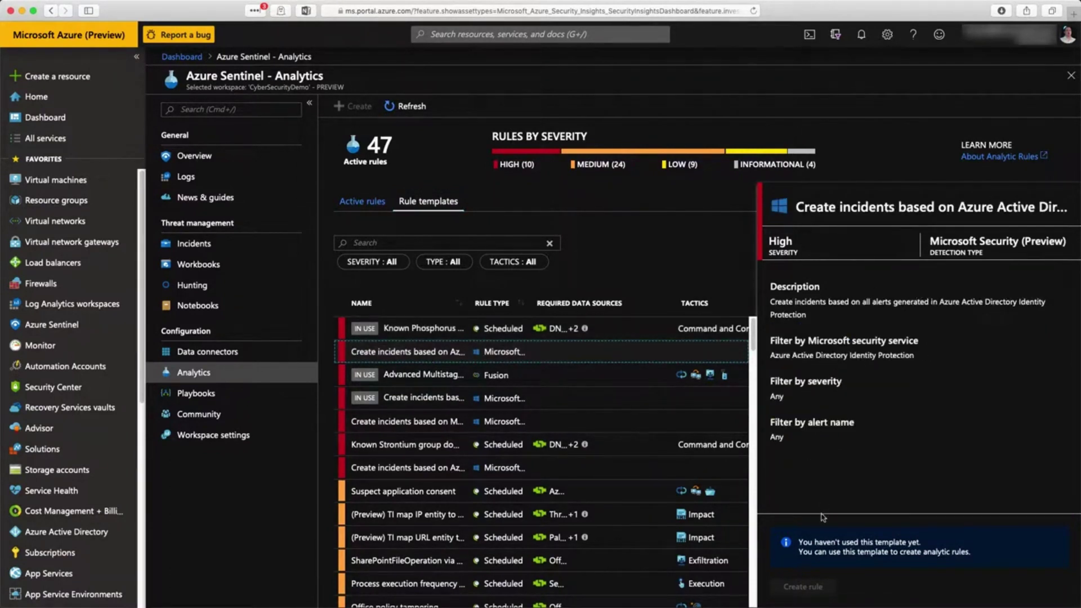
pyautogui.click(442, 376)
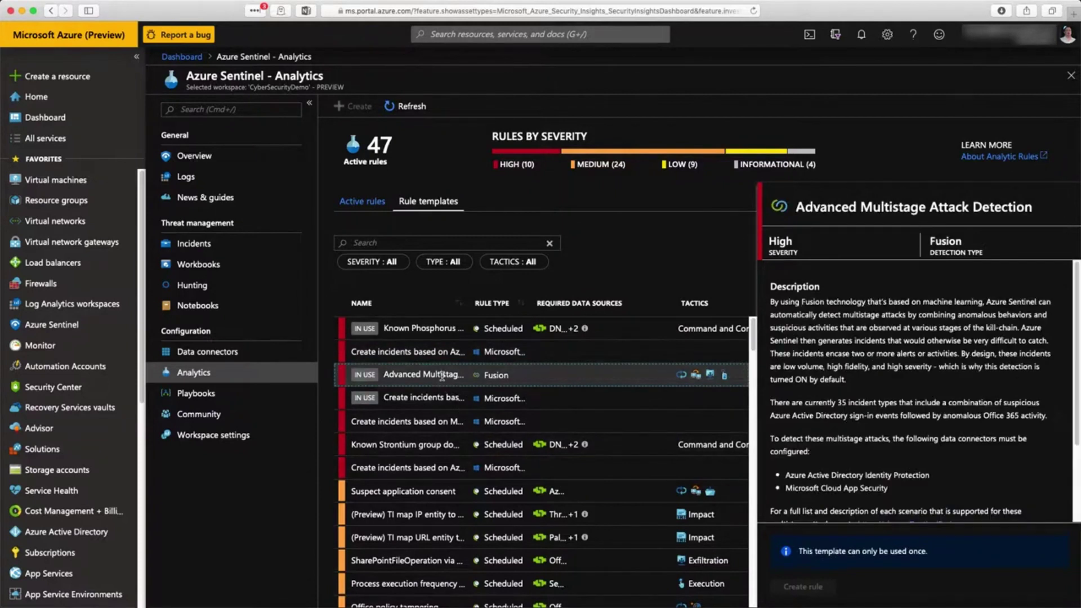
pyautogui.scroll(-1, 931, 365)
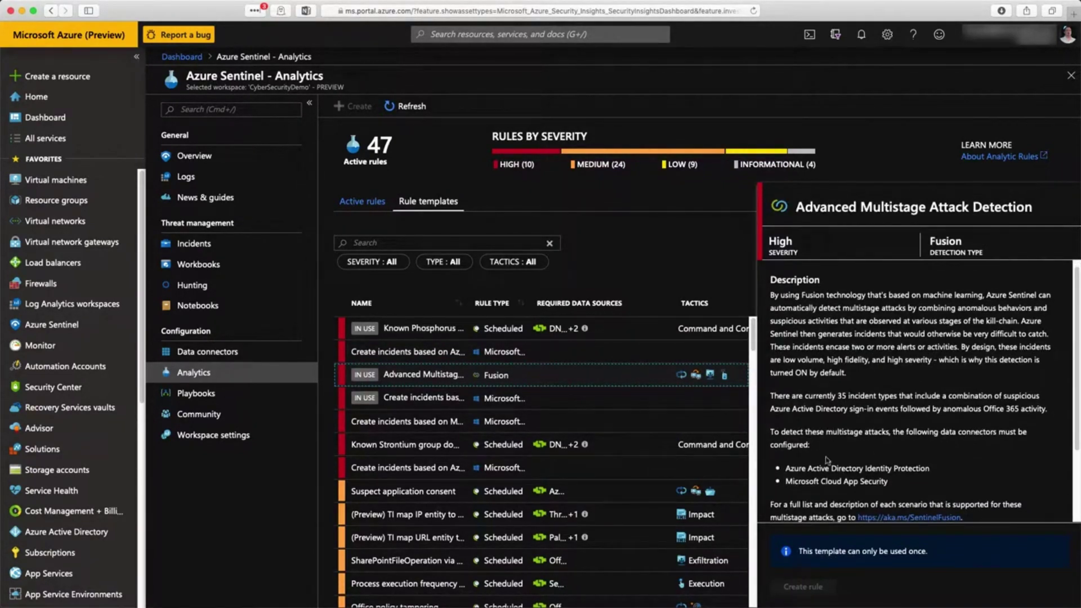
pyautogui.scroll(-5, 815, 471)
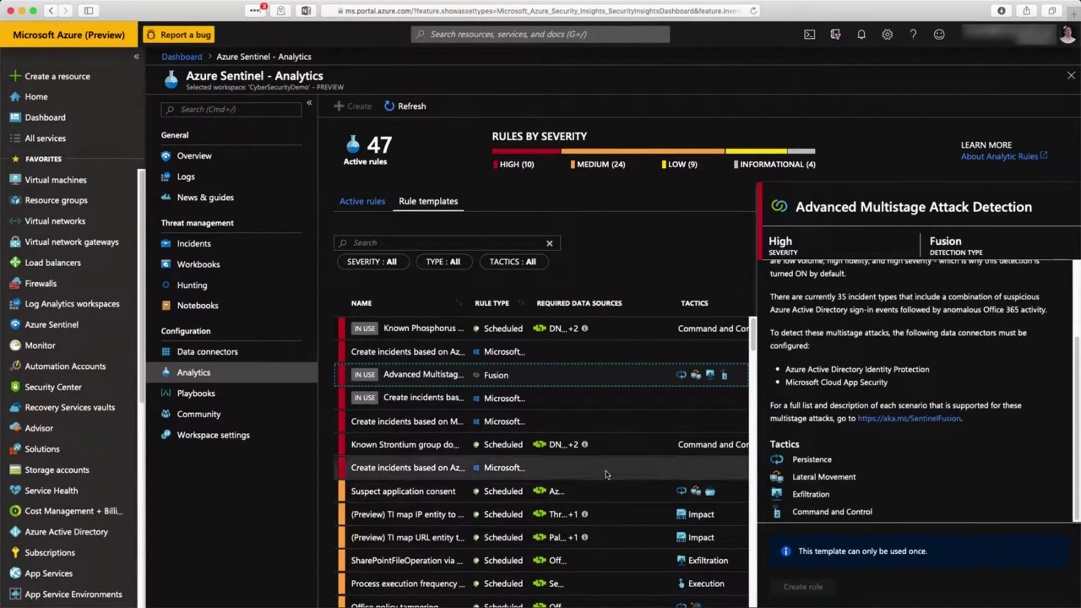
# - Read through the Known Phosphorus group domains template details
pyautogui.click(495, 328)
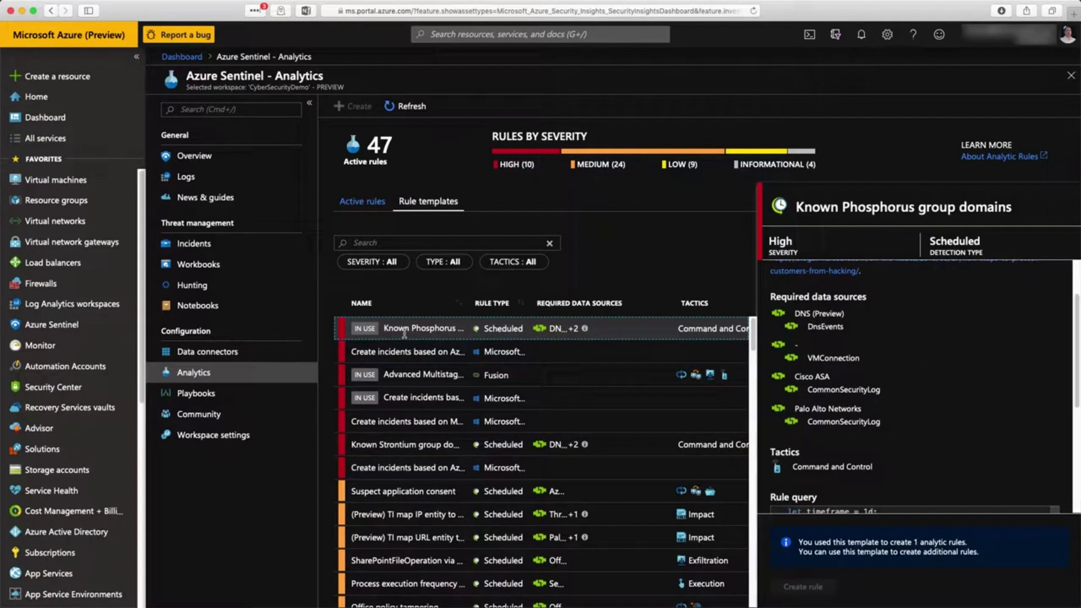
pyautogui.scroll(2, 846, 332)
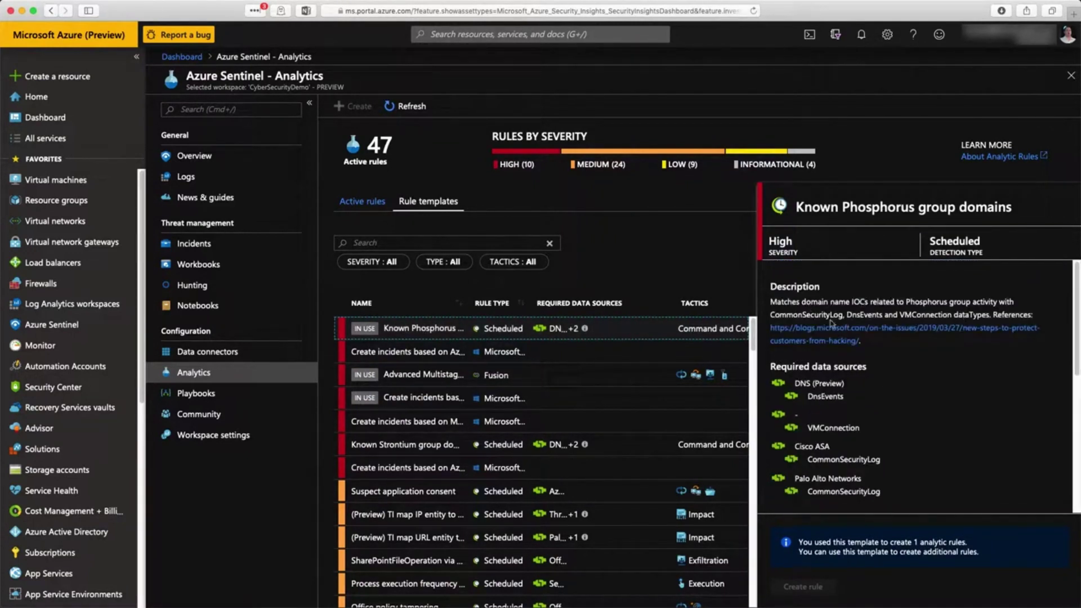
pyautogui.scroll(-2, 856, 380)
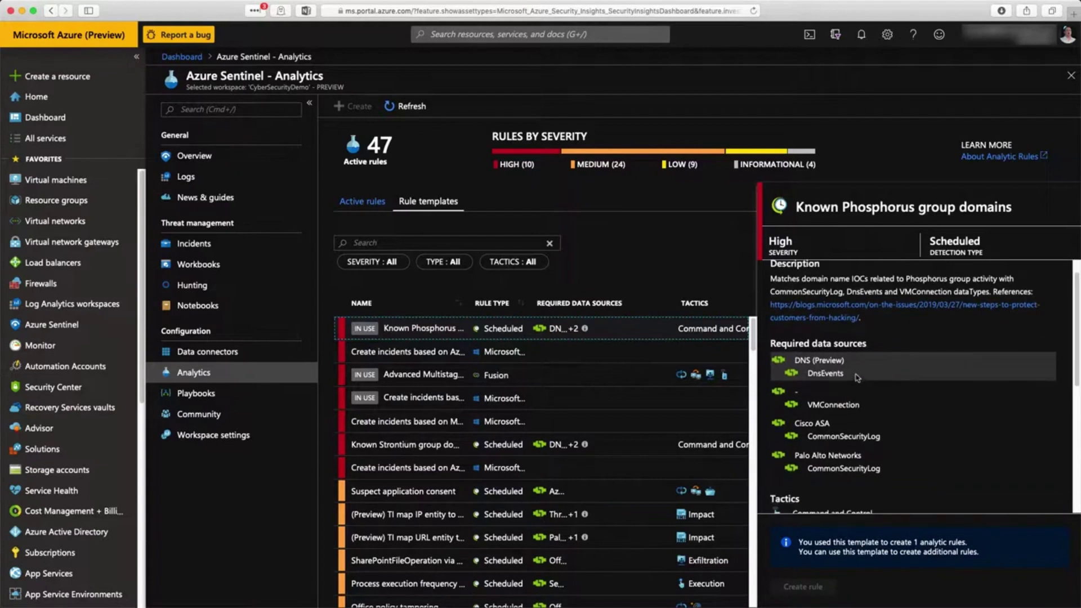
pyautogui.scroll(-3, 856, 378)
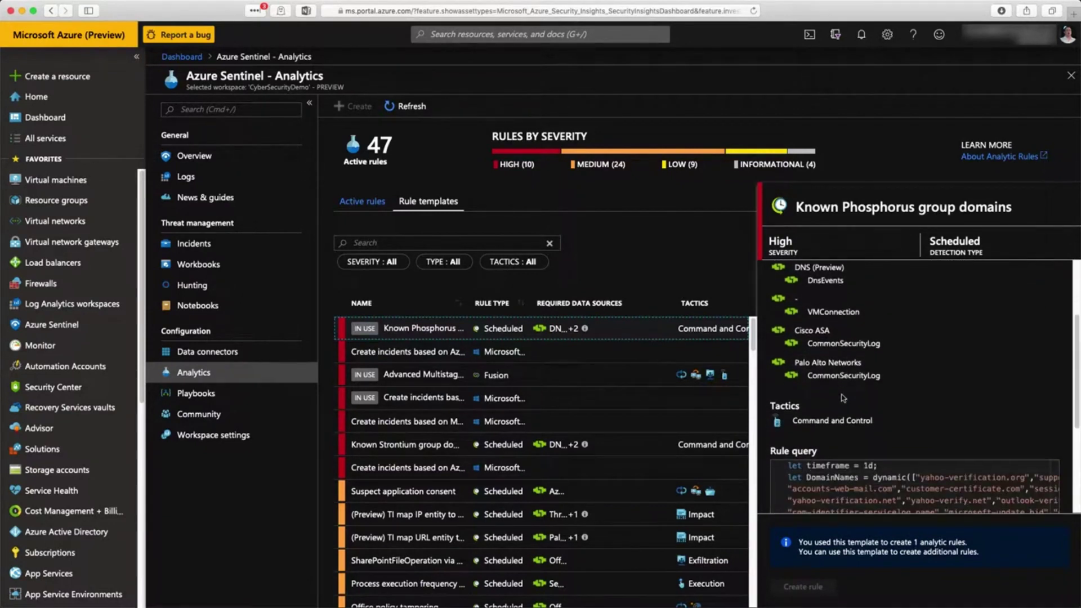
pyautogui.scroll(-5, 842, 398)
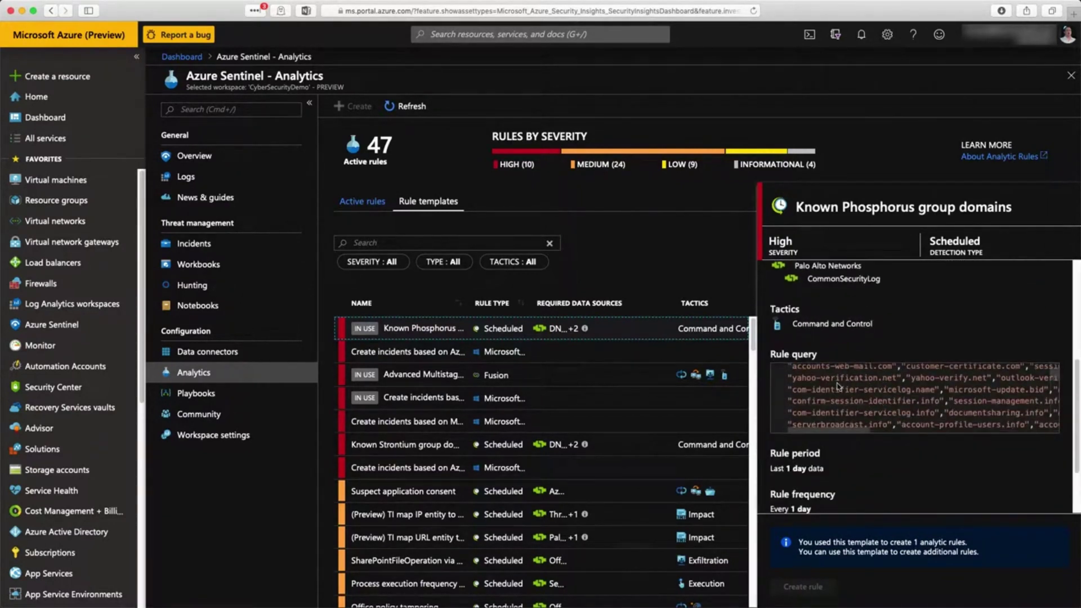
pyautogui.scroll(-6, 839, 386)
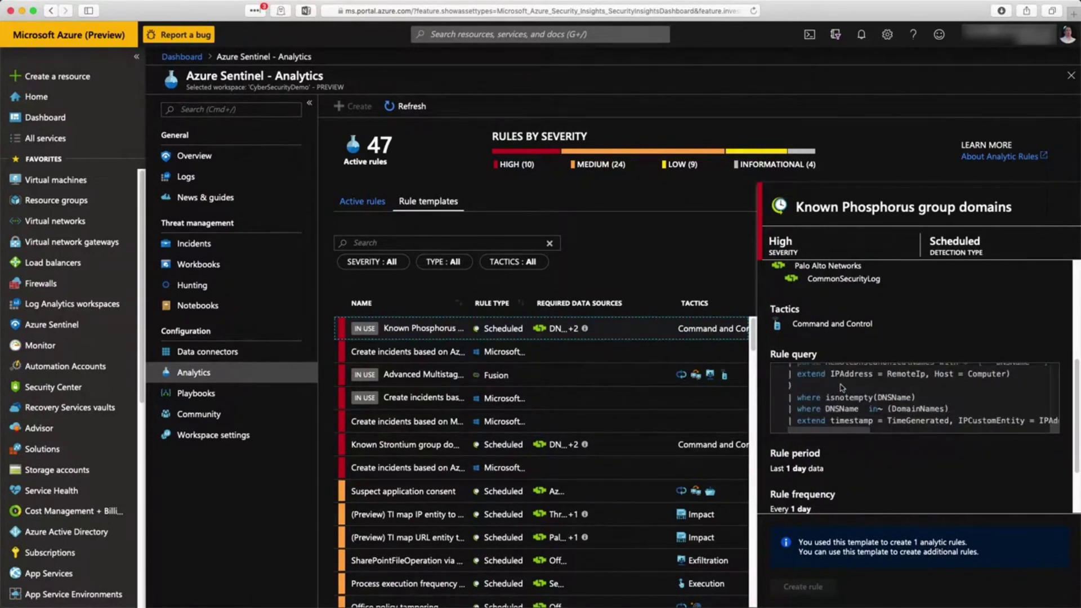
pyautogui.scroll(-3, 842, 387)
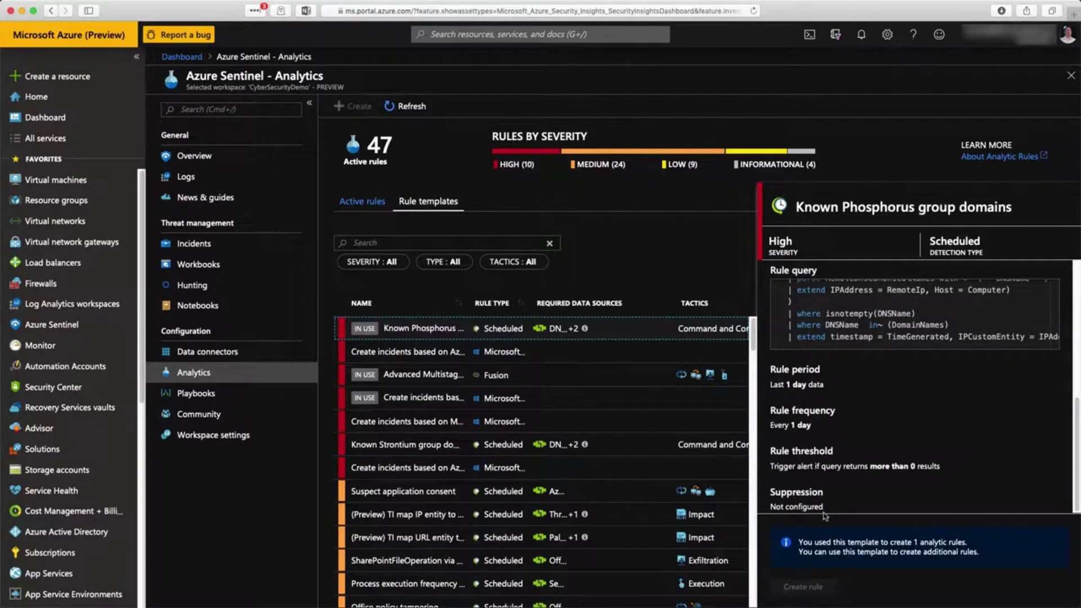
pyautogui.scroll(-3, 538, 458)
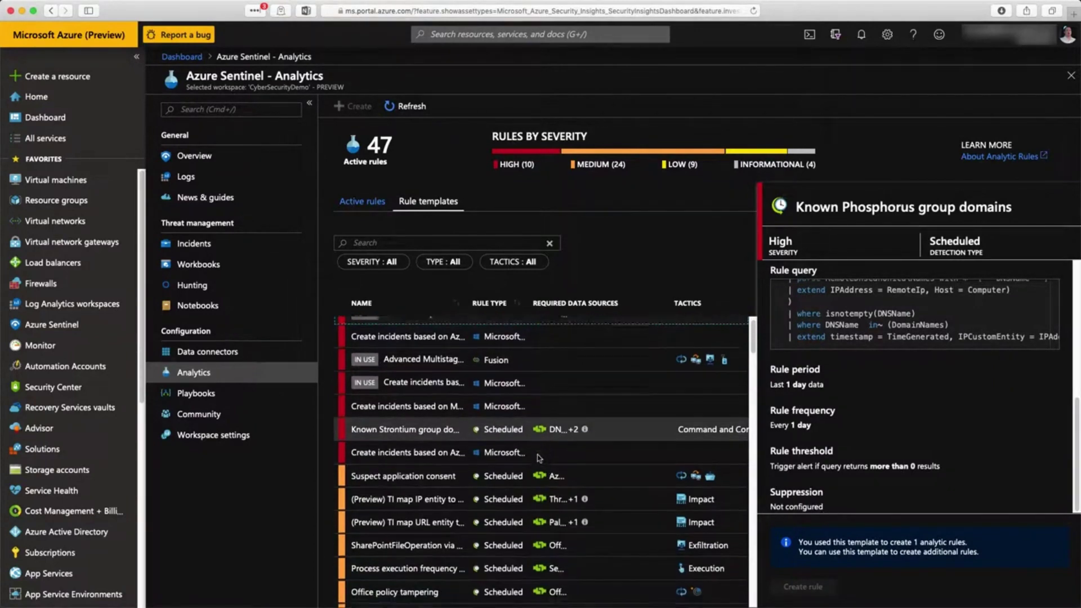
pyautogui.scroll(-5, 538, 457)
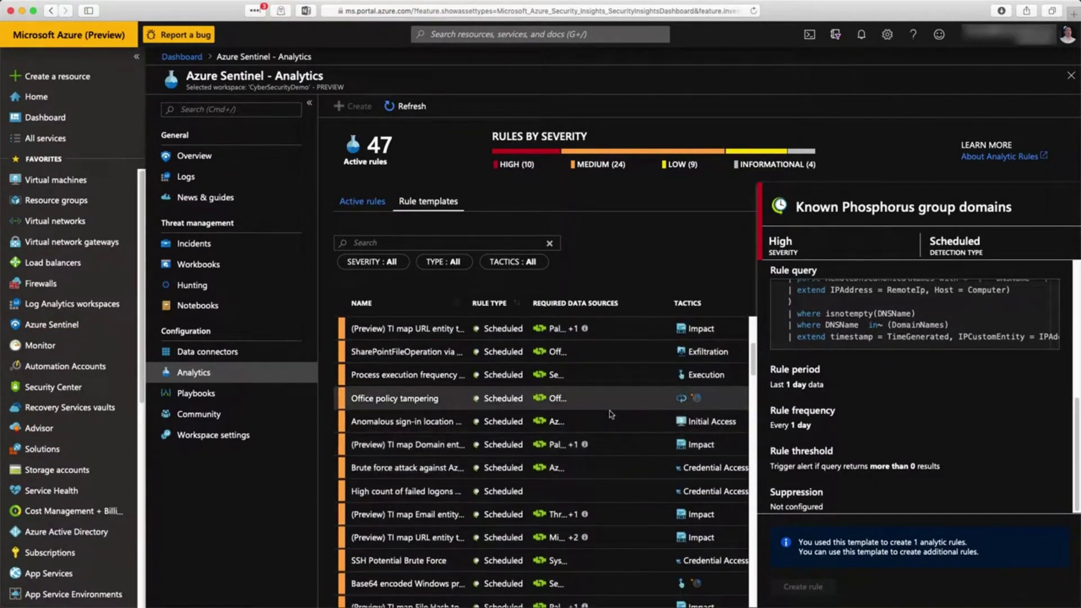
# - Review the Office policy tampering template and the Active rules list, then go to Playbooks
pyautogui.click(416, 403)
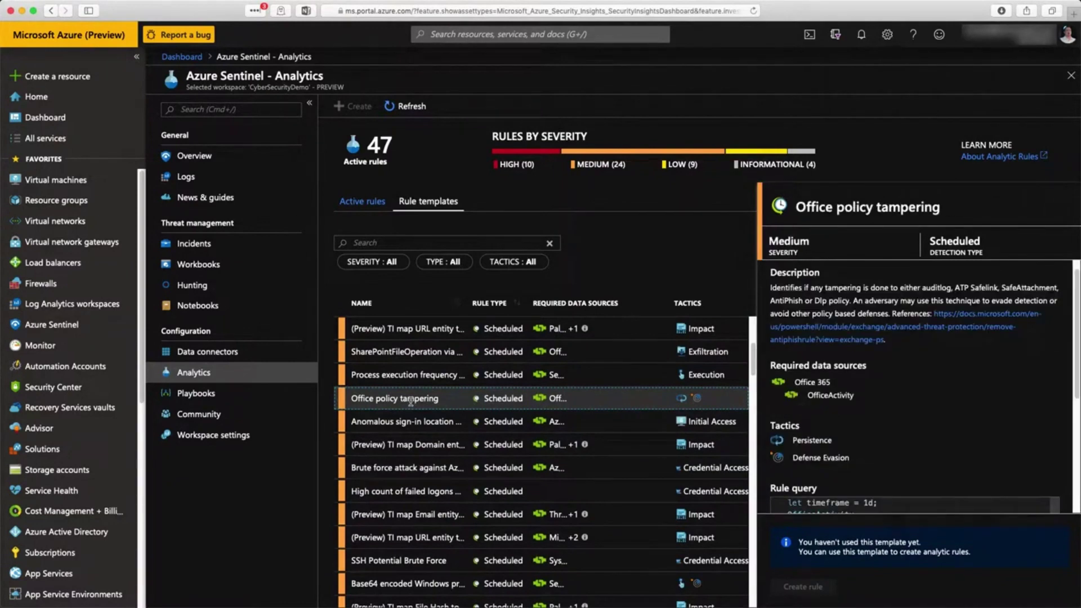
pyautogui.scroll(-8, 878, 433)
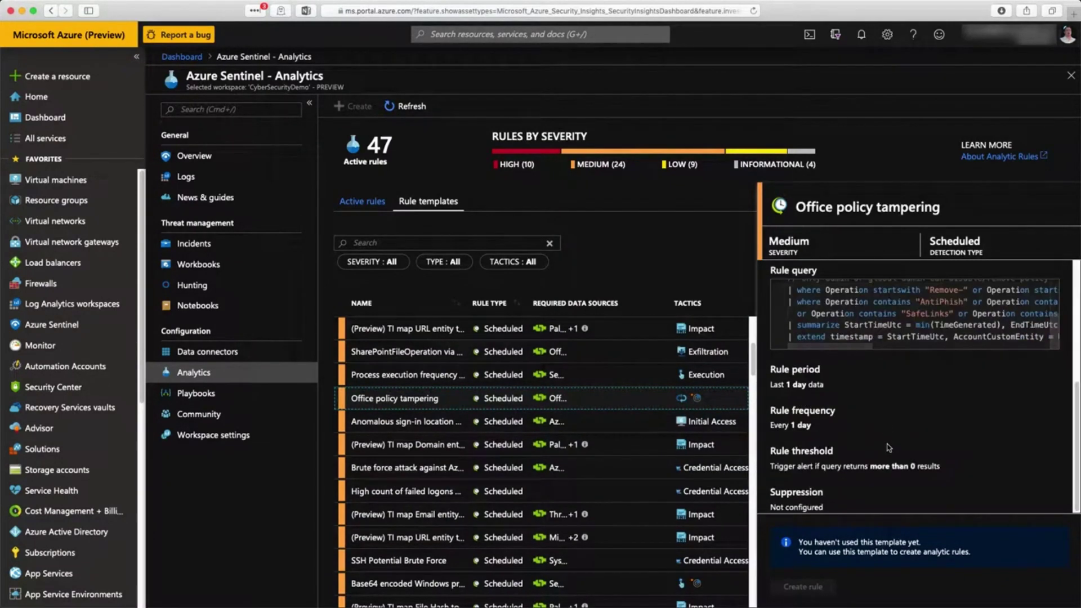
pyautogui.click(362, 202)
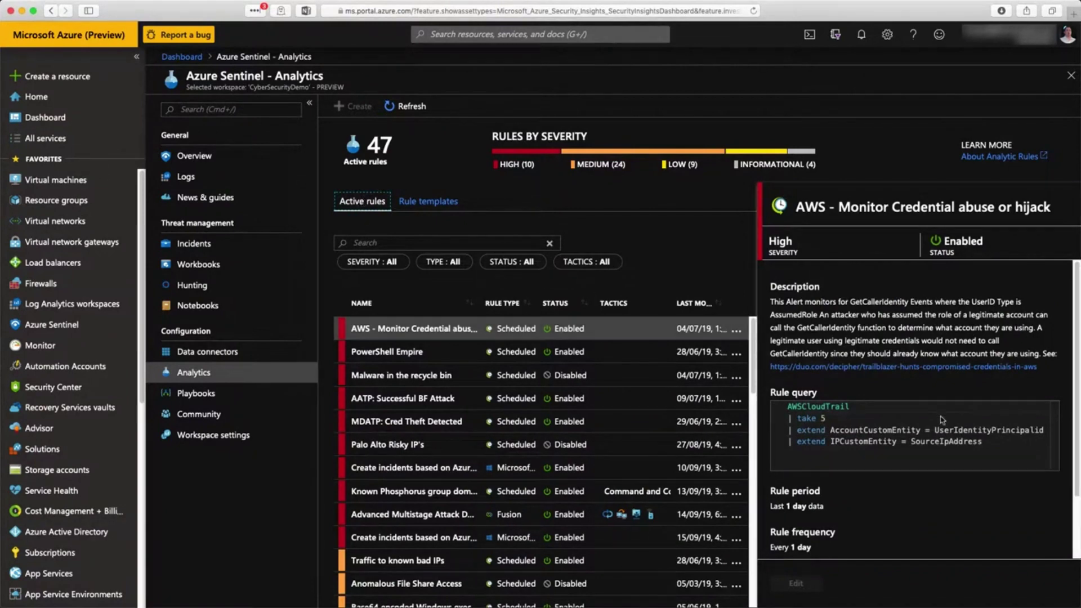
pyautogui.scroll(-1, 942, 419)
pyautogui.click(287, 394)
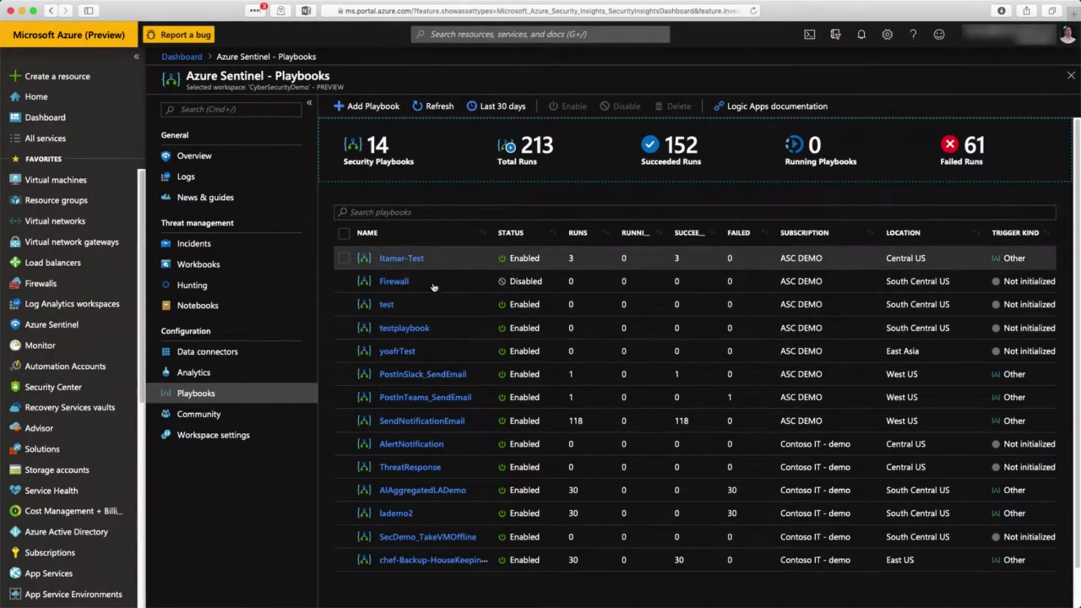
# - Open the PostInSlack_SendEmail playbook from the Playbooks list
pyautogui.scroll(-1, 433, 315)
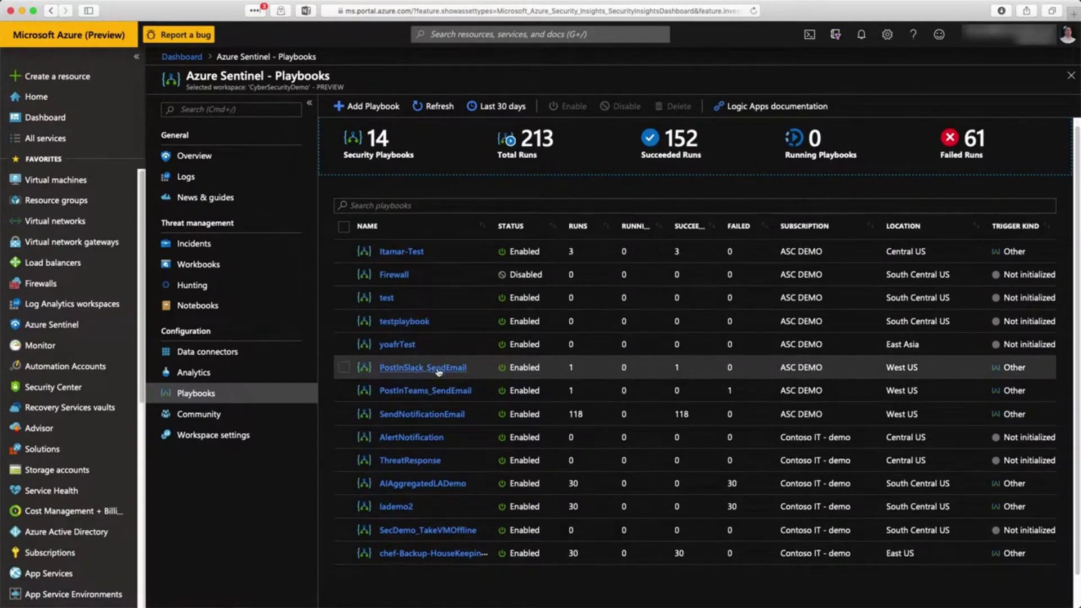
pyautogui.click(438, 369)
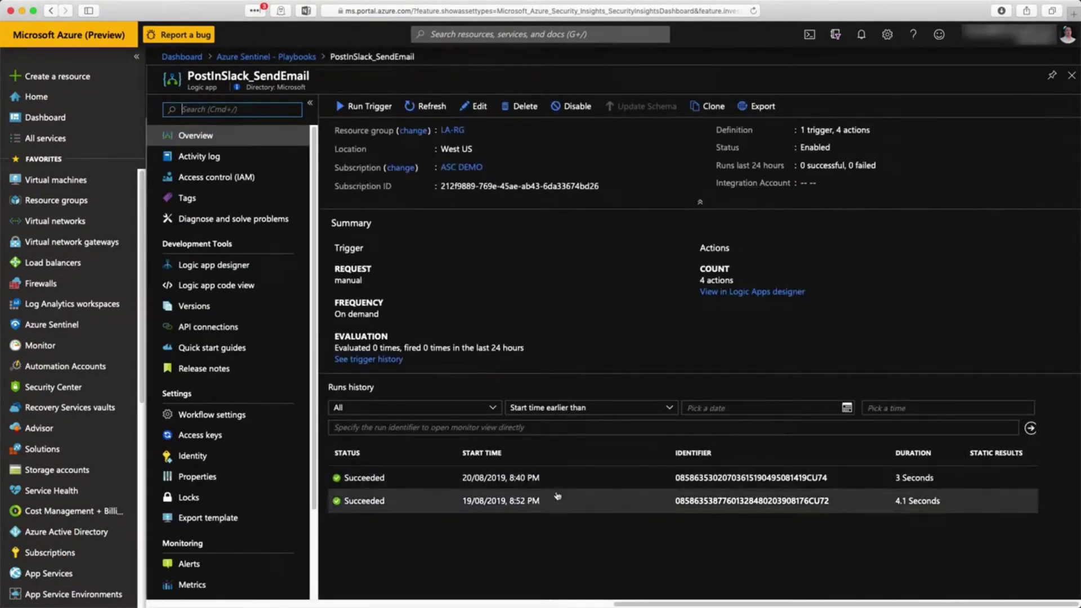
# - Show the PostInSlack_SendEmail workflow in the designer, expanding its alert trigger and High-severity Condition
pyautogui.click(204, 270)
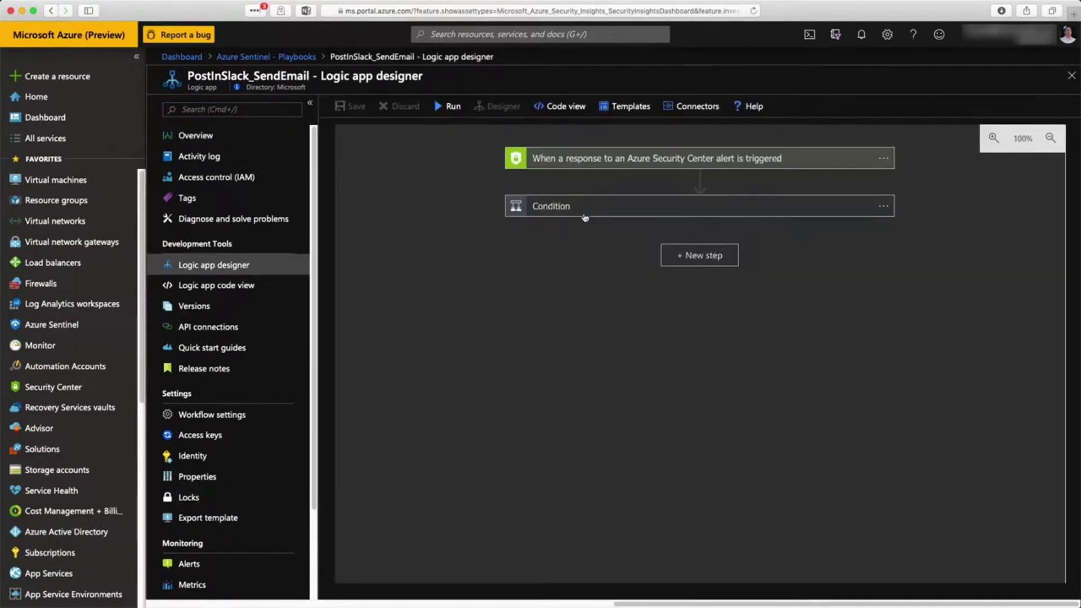
pyautogui.click(603, 161)
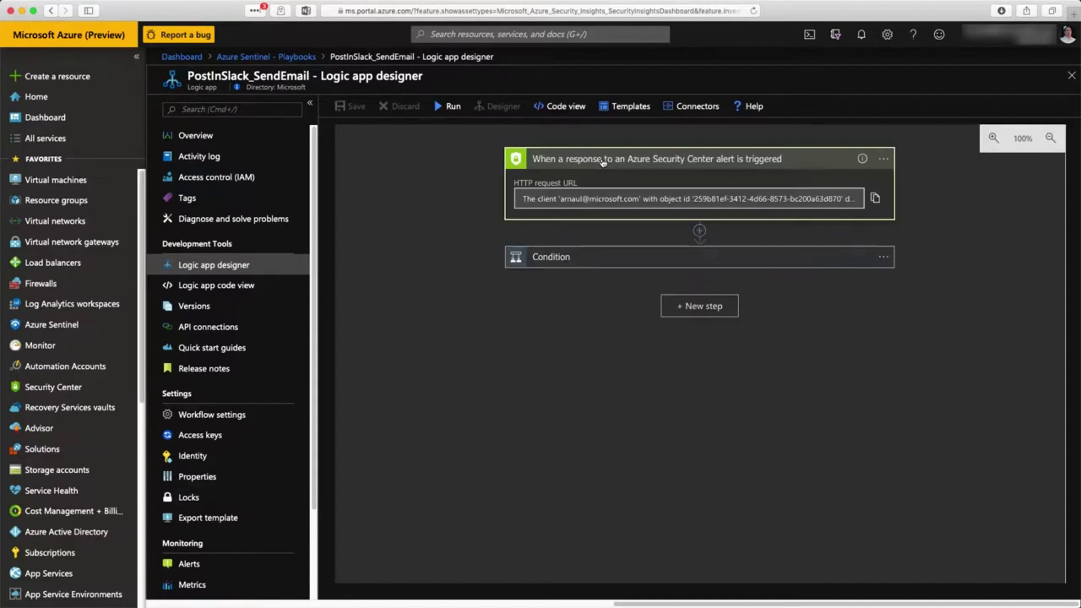
pyautogui.click(598, 261)
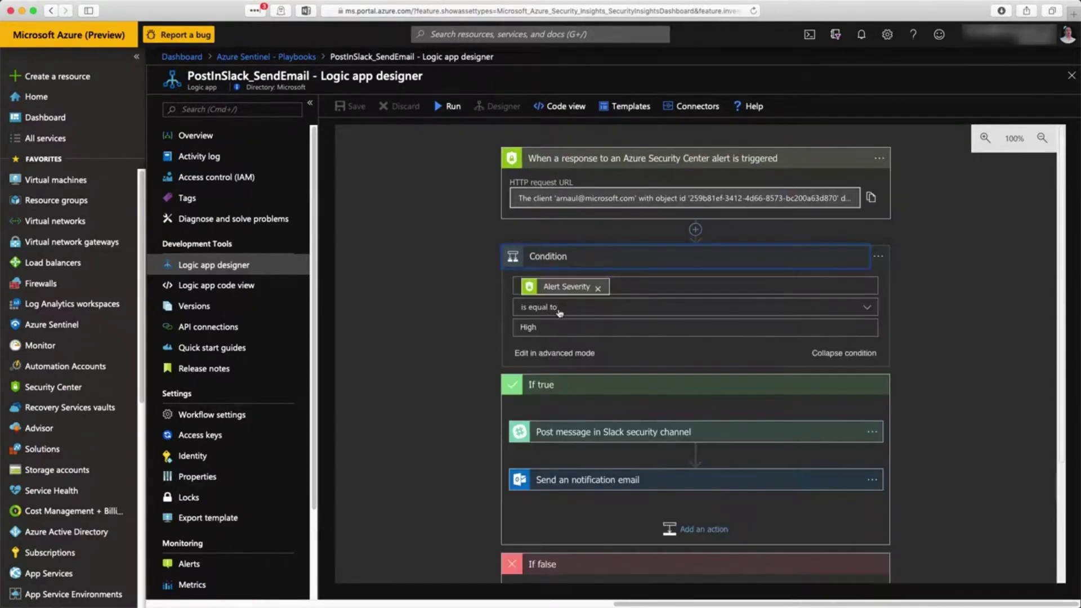
pyautogui.scroll(-5, 559, 313)
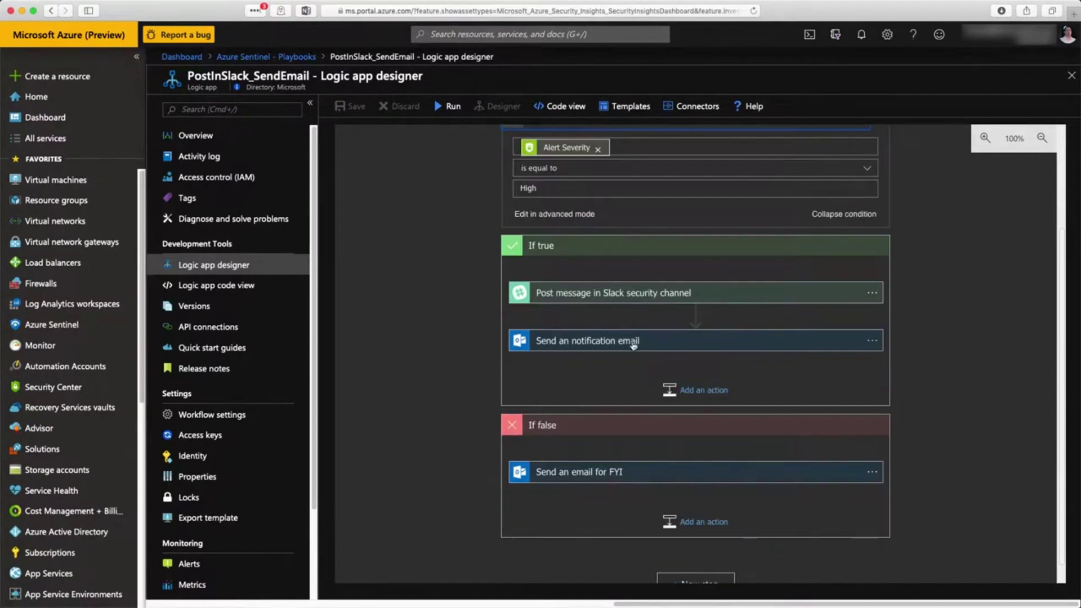
pyautogui.scroll(-1, 625, 360)
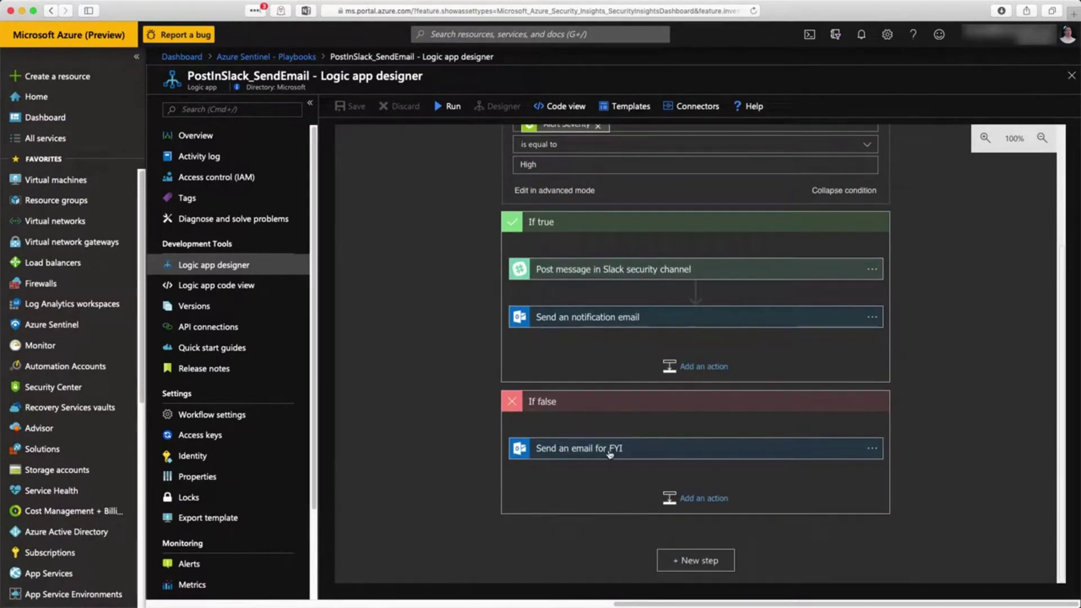
# - Inspect the notification email action and its optional parameters, then return to the Sentinel Playbooks list
pyautogui.click(608, 319)
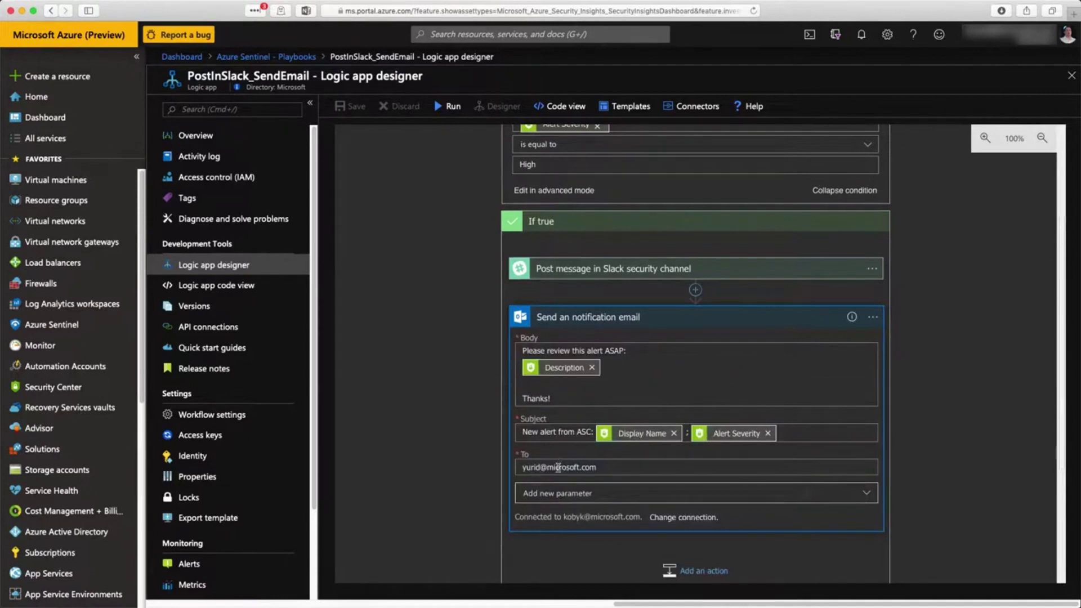
pyautogui.click(597, 496)
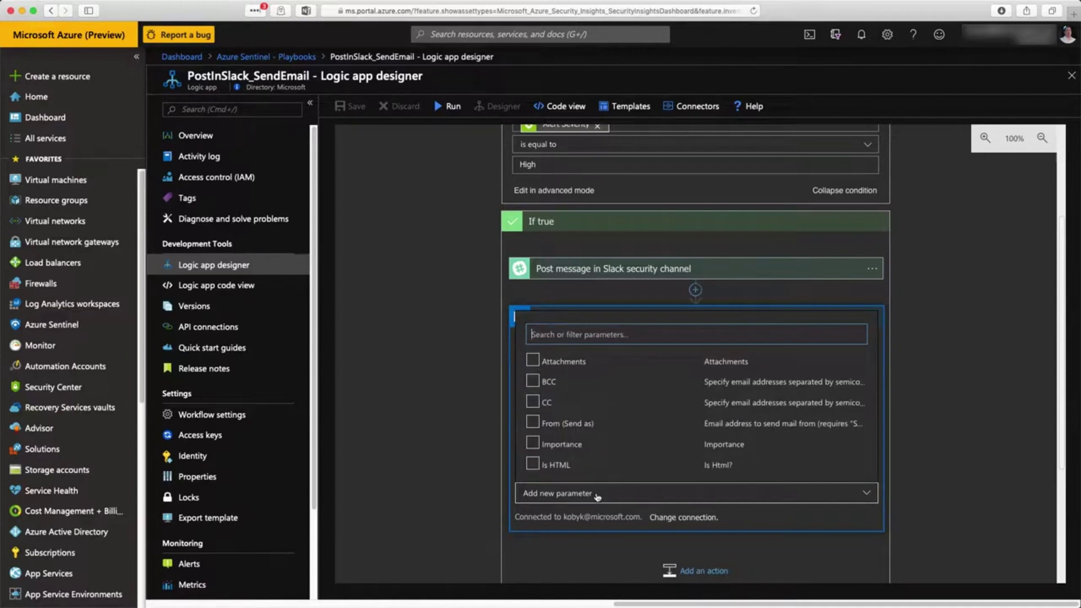
pyautogui.click(969, 439)
pyautogui.scroll(3, 659, 218)
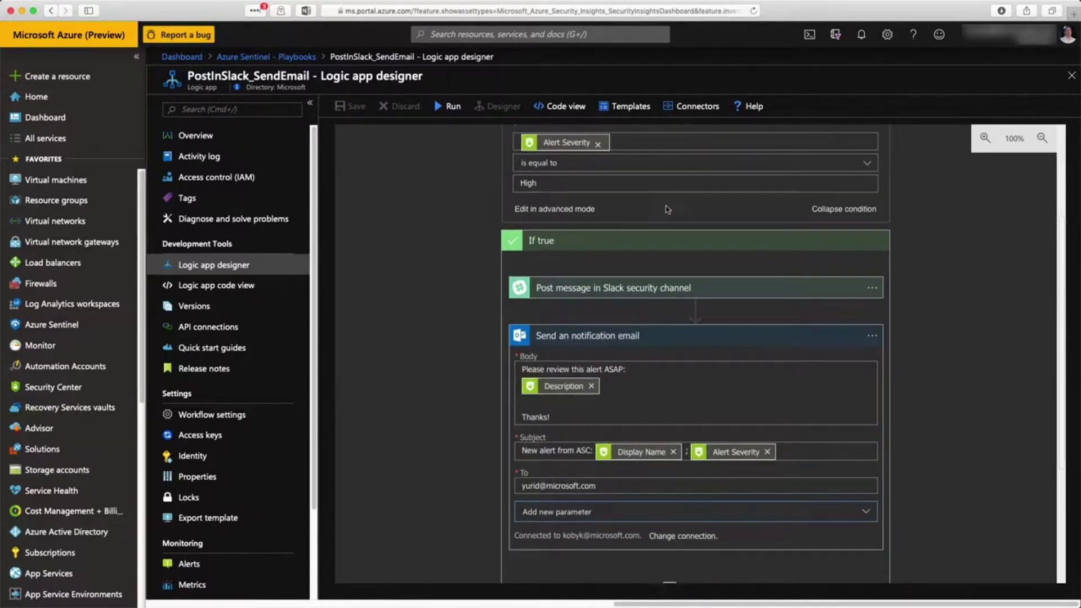
pyautogui.scroll(1, 659, 218)
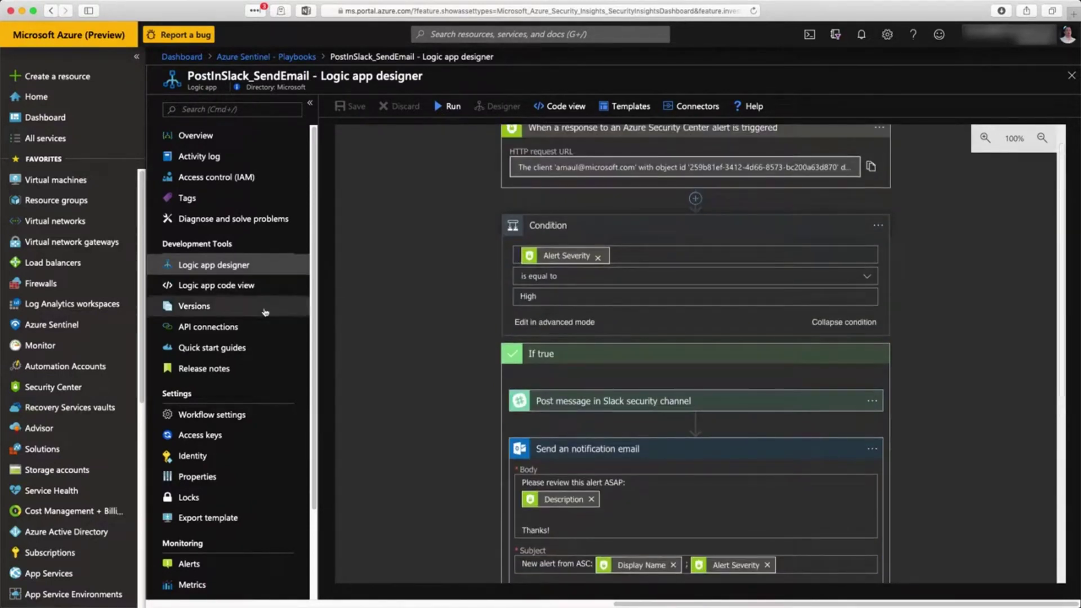
pyautogui.click(266, 56)
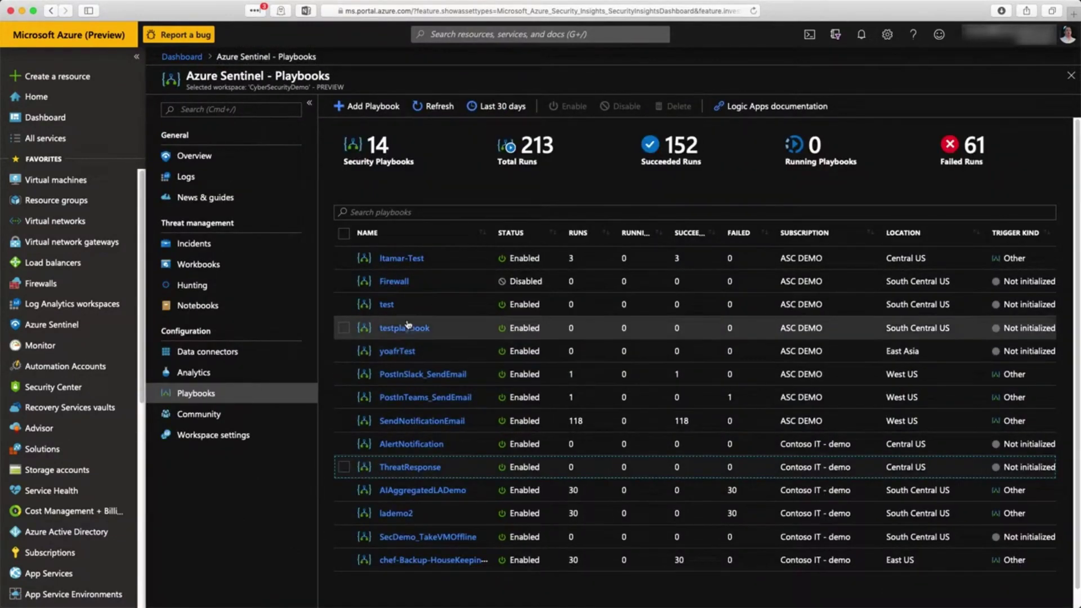
# - Open the Firewall playbook's designer, close the template gallery, and go to Hunting queries
pyautogui.click(398, 282)
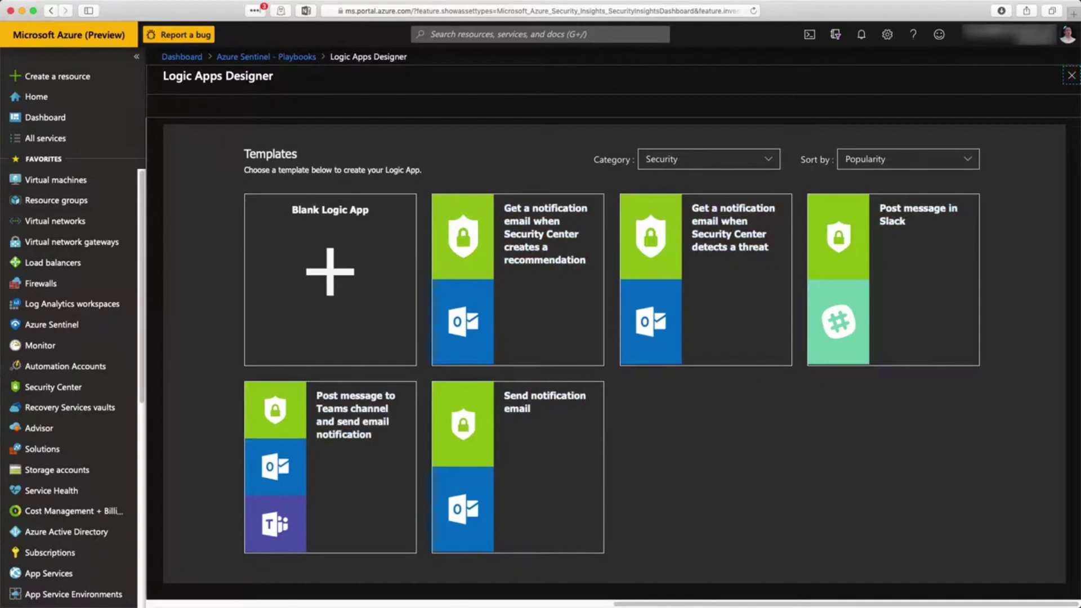
pyautogui.click(1071, 75)
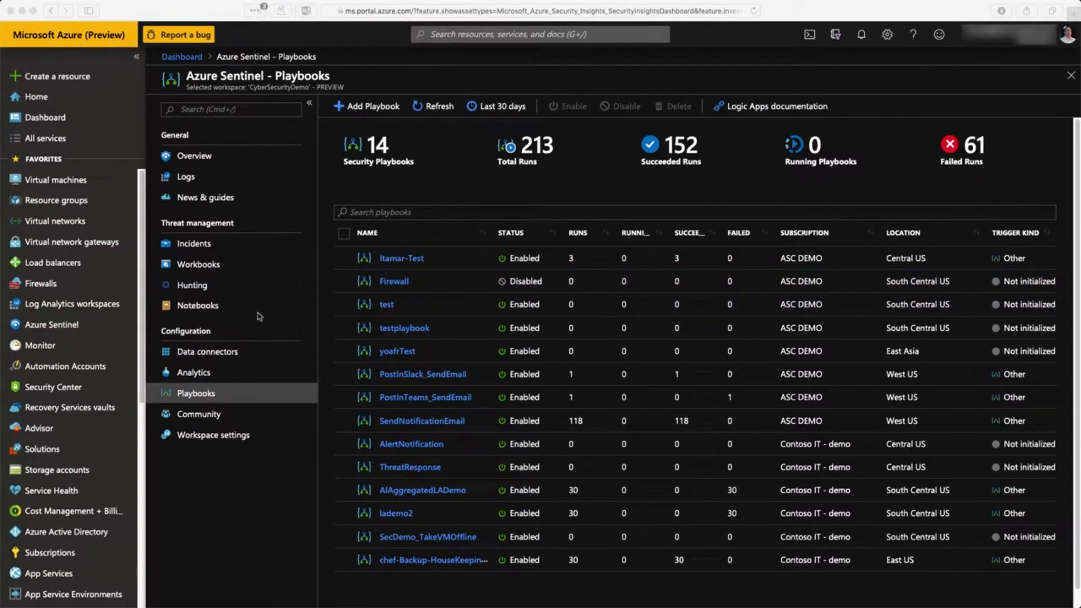
pyautogui.click(194, 286)
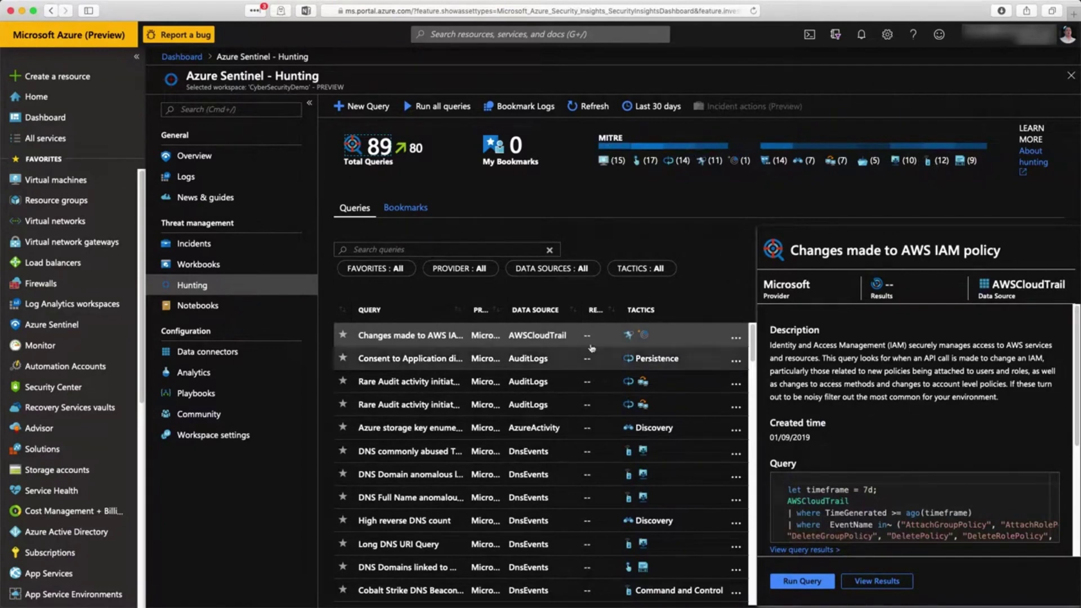
# - Select the 'User Account added to Built in Domain Local' query and scroll through its Persistence and Privilege Escalation details
pyautogui.scroll(-10, 415, 406)
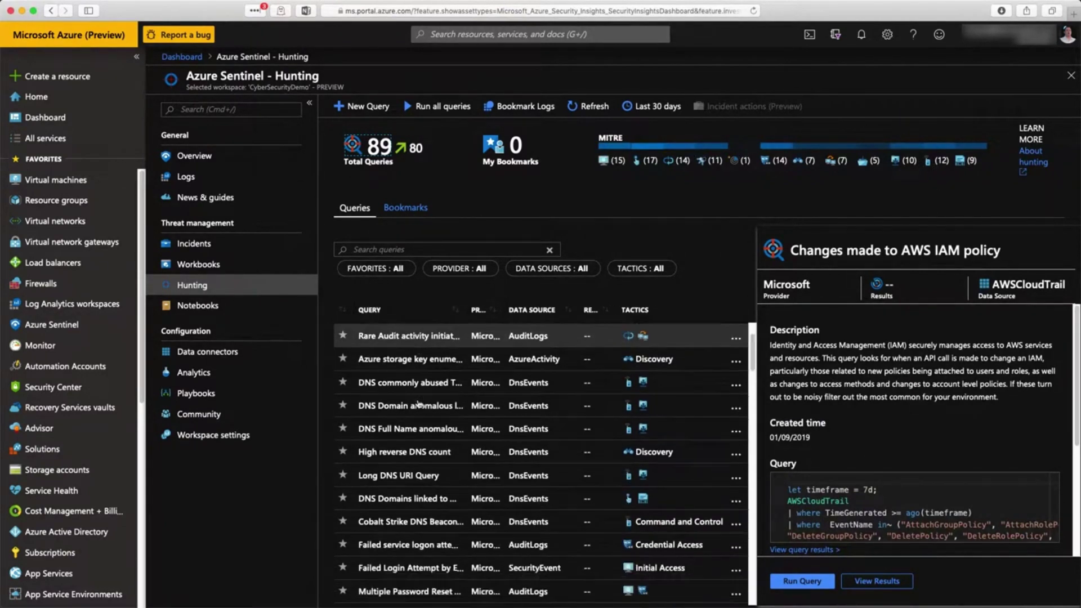
pyautogui.scroll(-10, 426, 409)
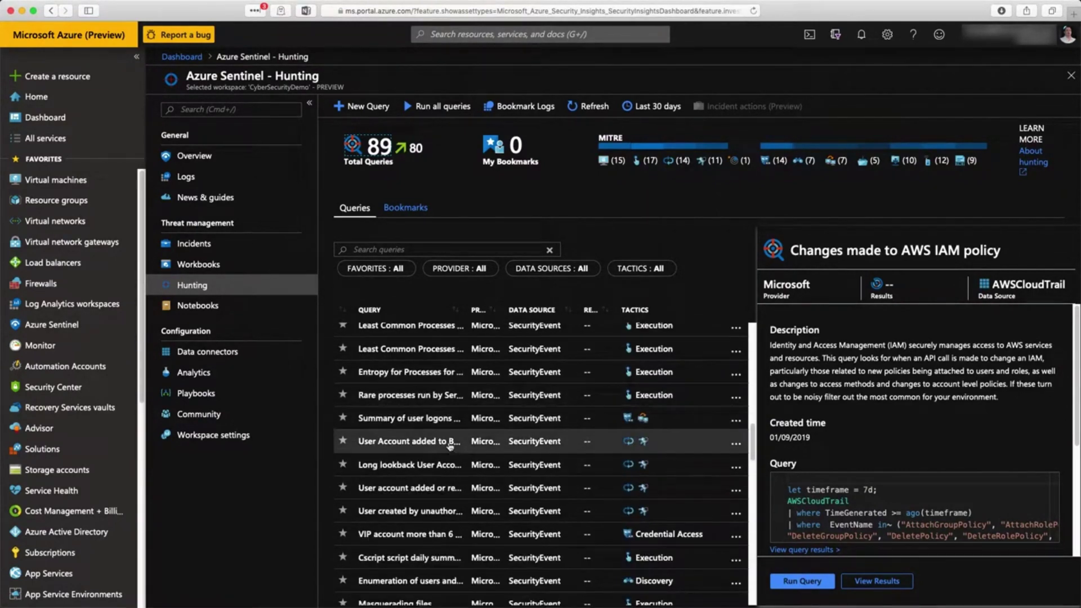
pyautogui.click(423, 443)
pyautogui.moveTo(1000, 251); pyautogui.dragTo(1065, 259)
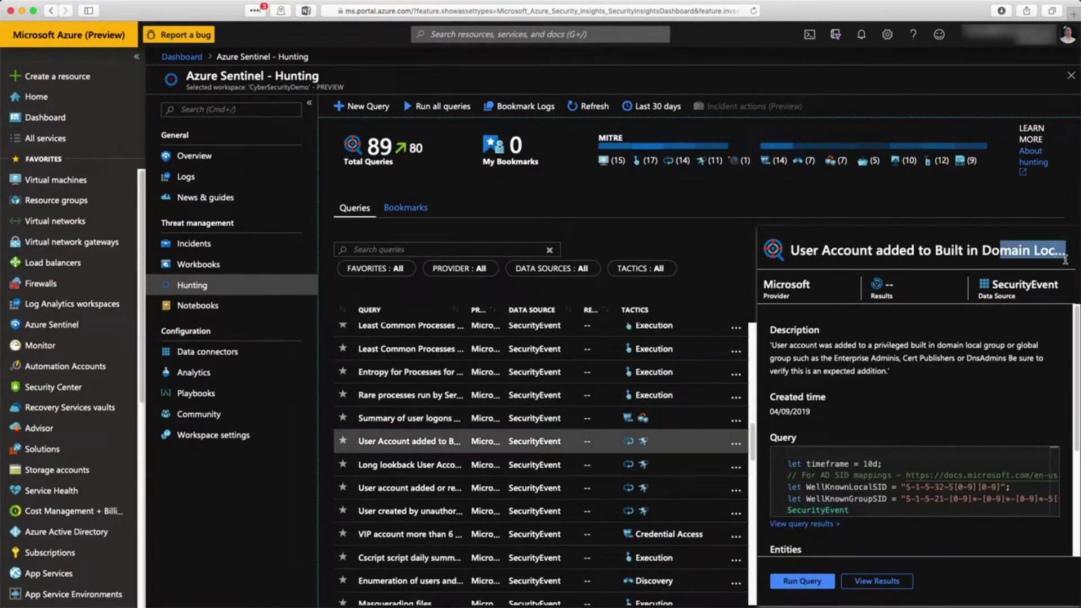
pyautogui.scroll(-1, 847, 344)
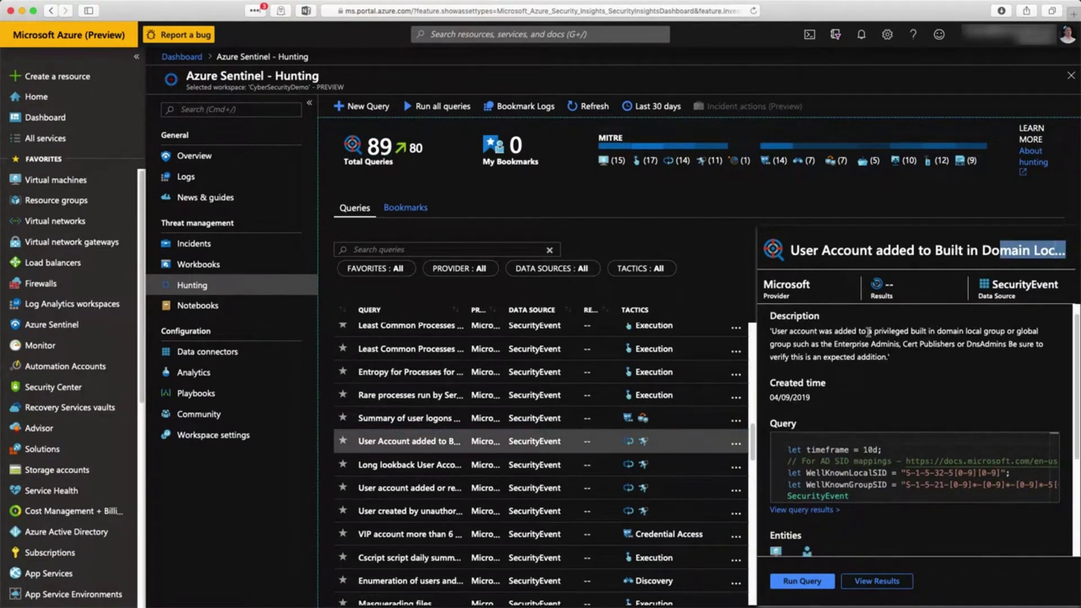
pyautogui.scroll(-1, 817, 332)
pyautogui.scroll(-2, 859, 439)
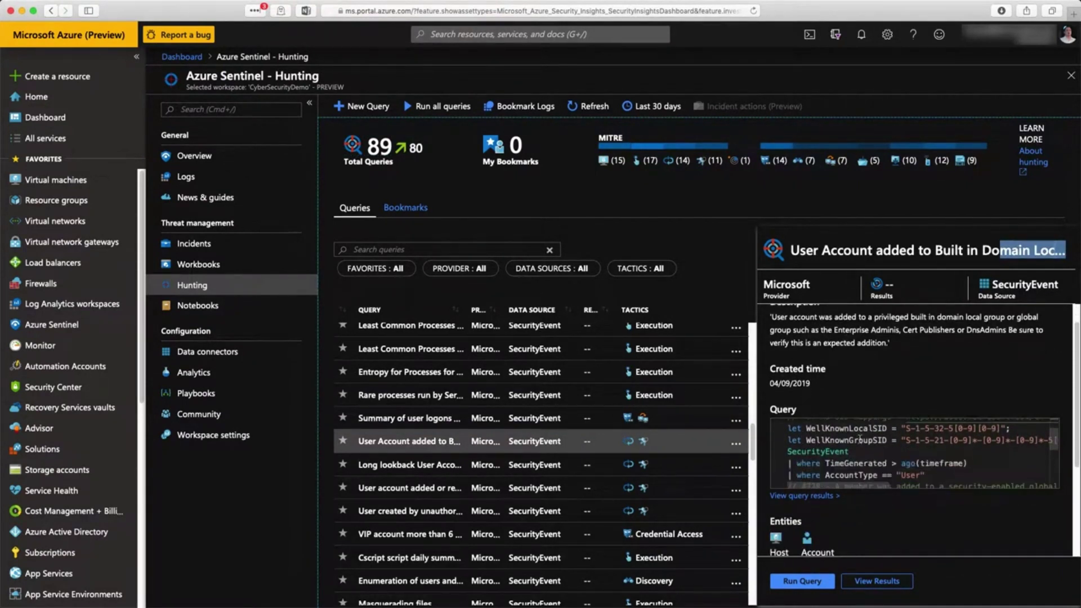
pyautogui.scroll(-6, 860, 439)
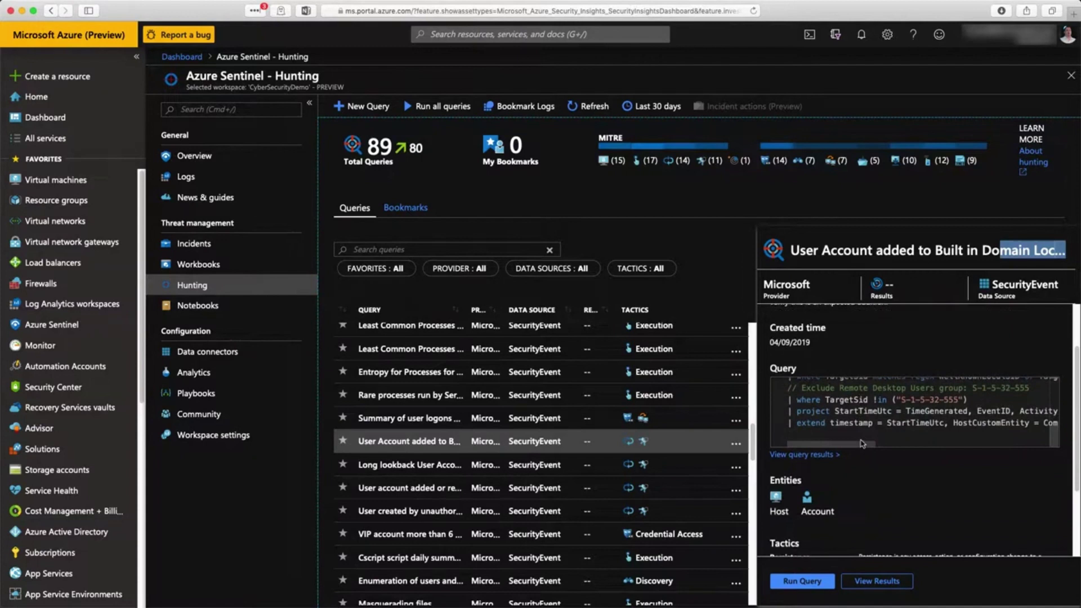
pyautogui.scroll(-4, 862, 443)
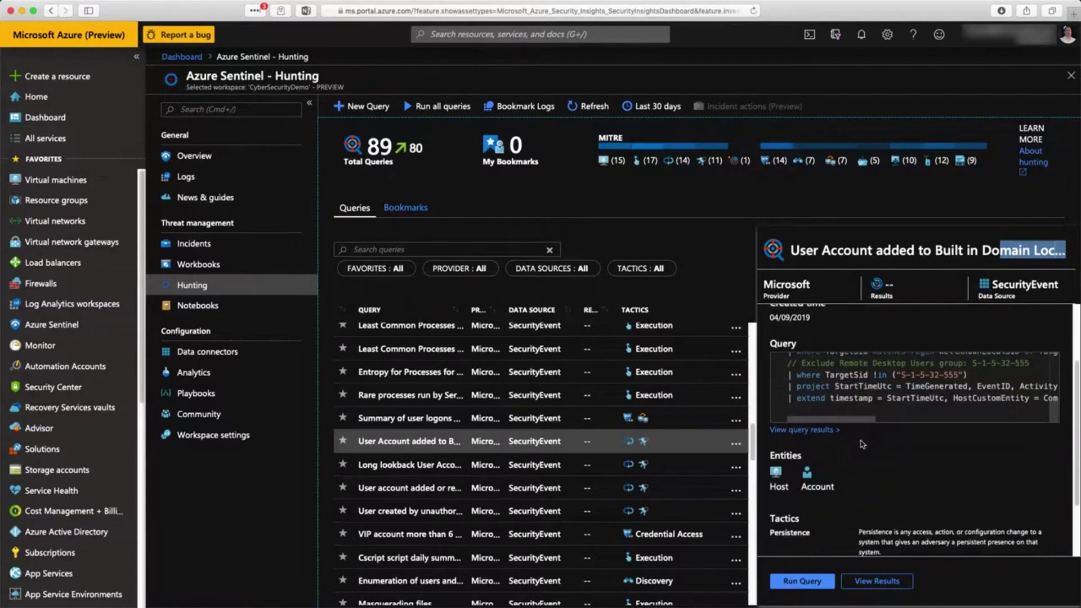
# - Run all hunting queries and scroll through their result counts
pyautogui.click(815, 581)
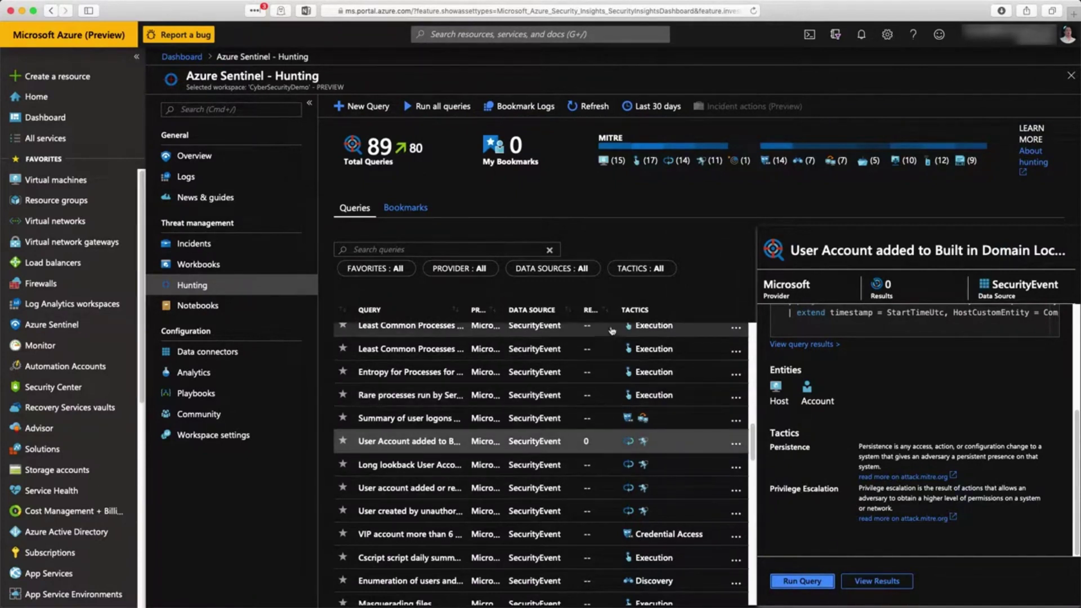
pyautogui.click(445, 110)
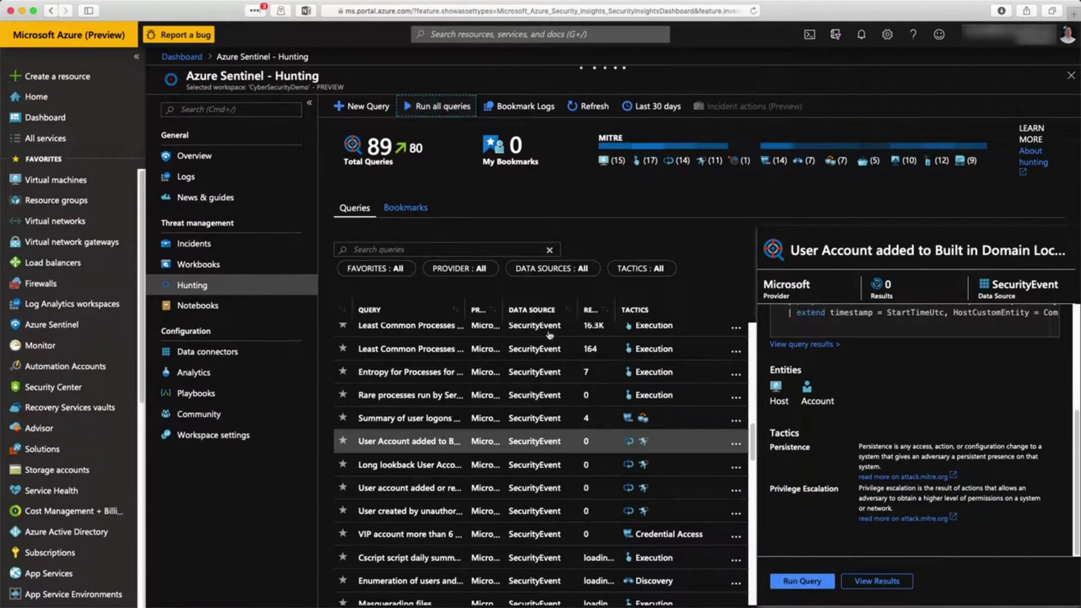
pyautogui.scroll(-2, 565, 406)
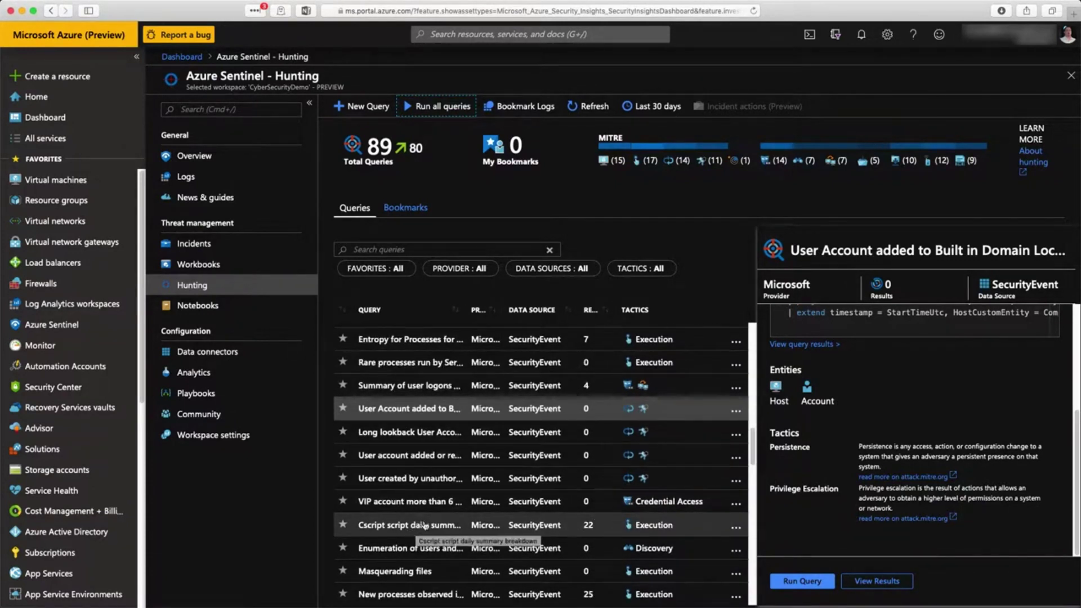
pyautogui.scroll(-10, 416, 535)
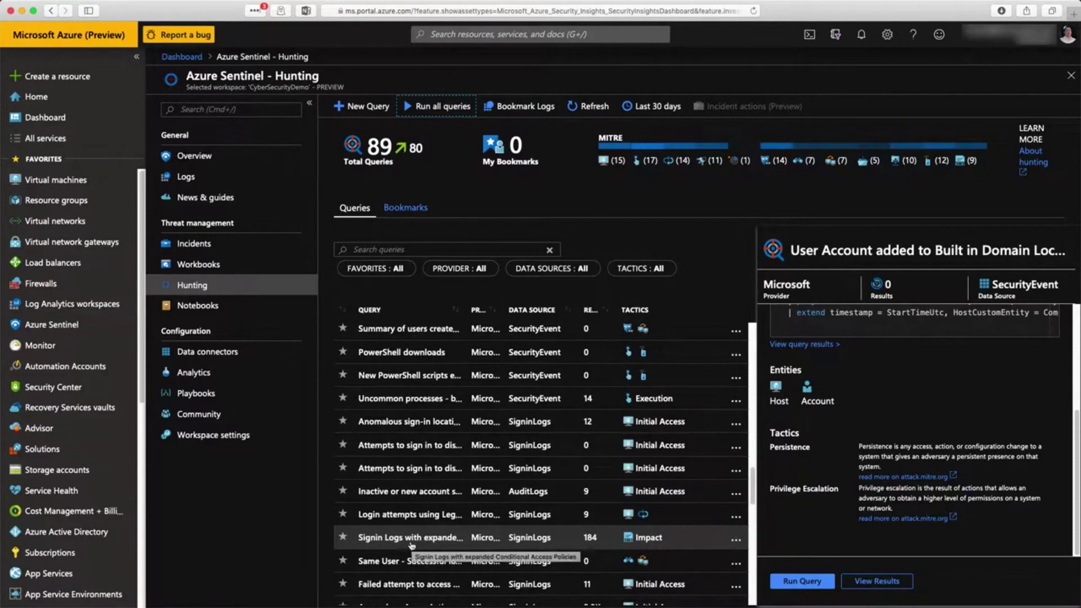
pyautogui.scroll(-1, 414, 545)
# - Open the 11 results of the Failed attempt to access Azure Portal query in Logs
pyautogui.click(420, 575)
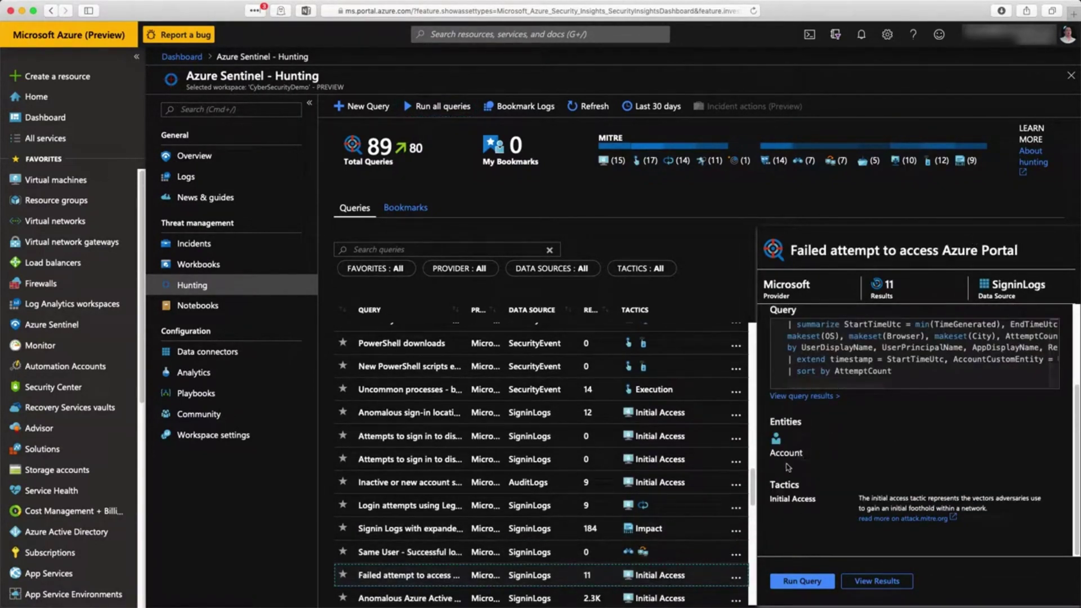
pyautogui.scroll(5, 884, 471)
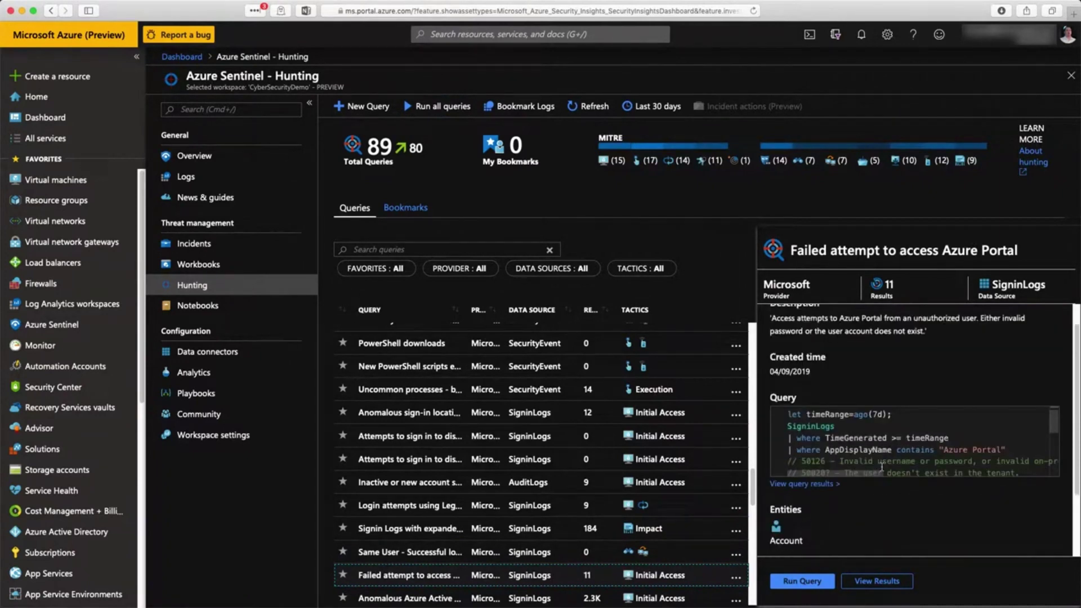
pyautogui.click(885, 579)
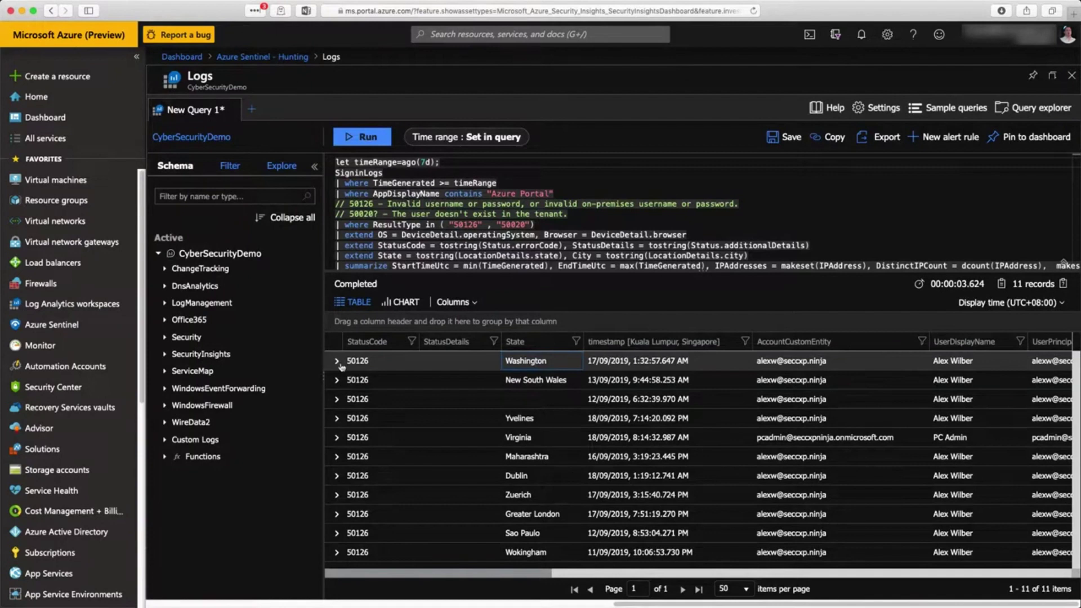
# - Expand the Washington failed sign-in record and review its fields
pyautogui.click(337, 362)
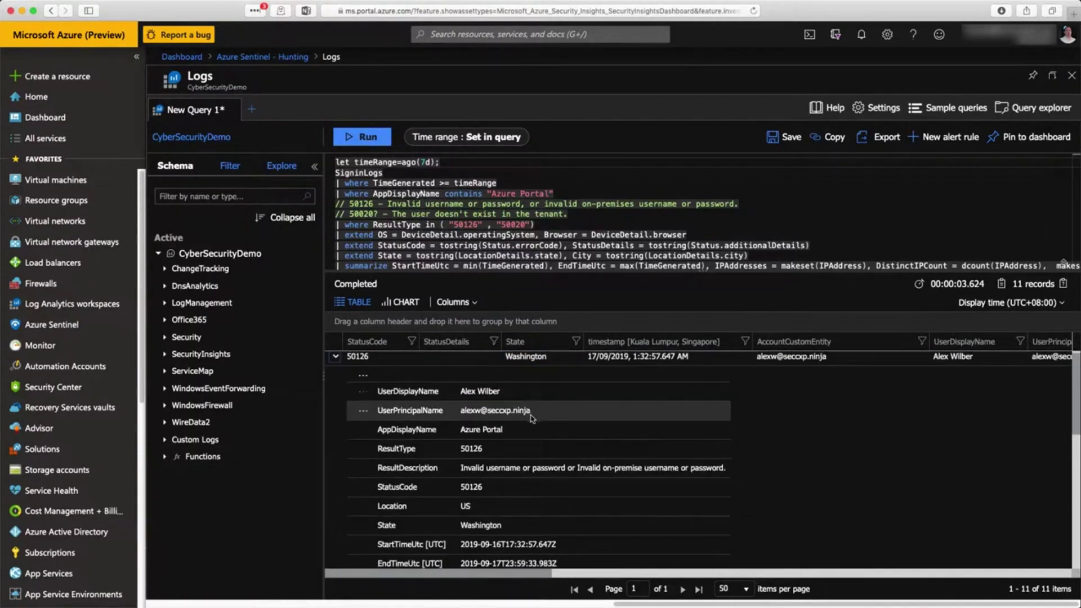
pyautogui.scroll(-4, 532, 418)
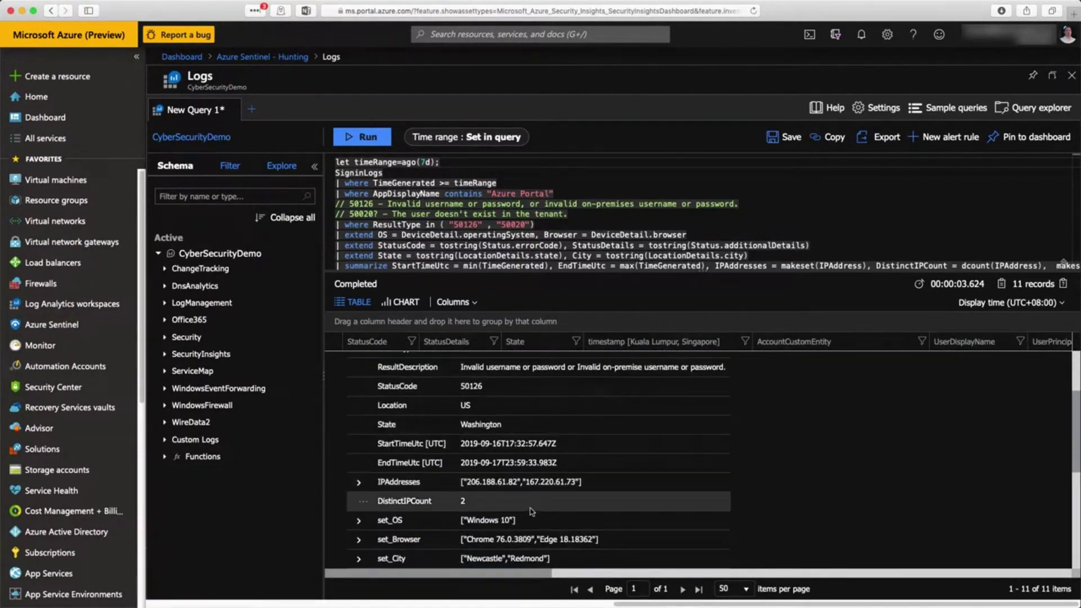
pyautogui.scroll(-2, 526, 504)
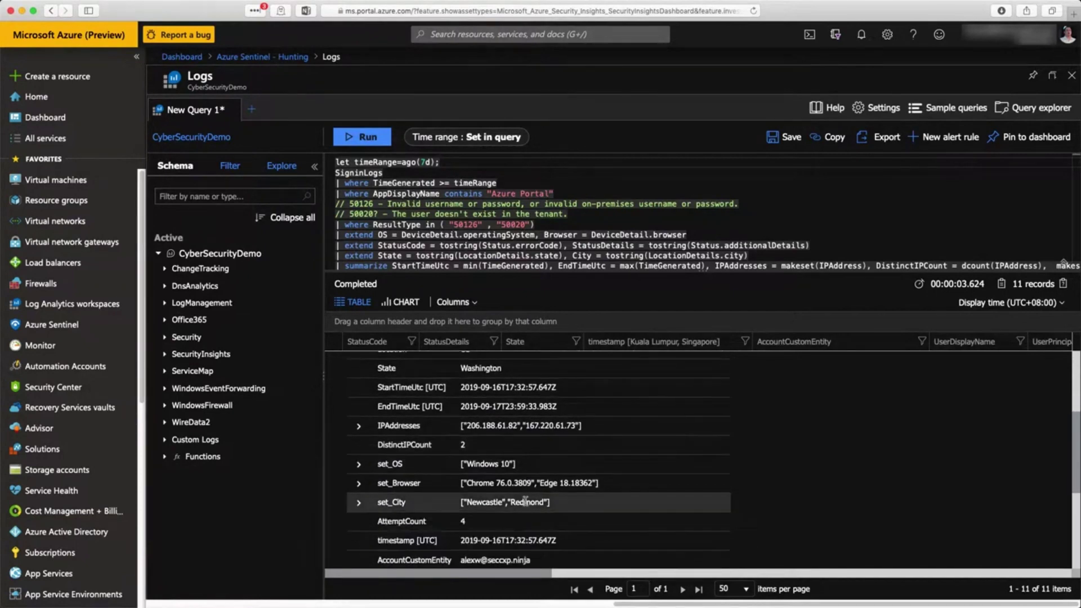
pyautogui.scroll(-6, 526, 501)
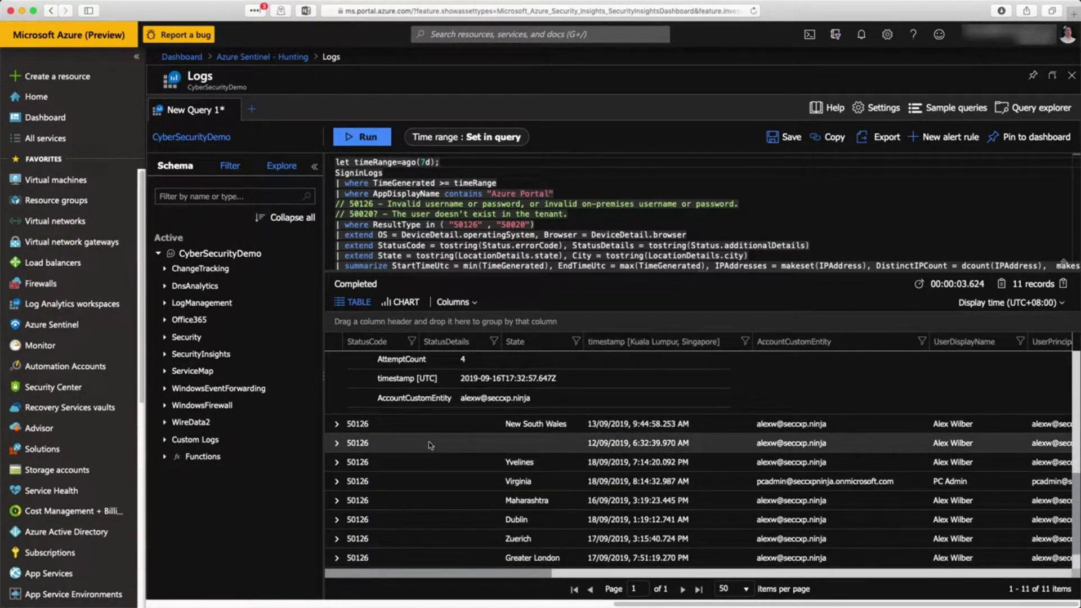
# - Expand and review the Yvelines failed sign-in record, then return to the Hunting page
pyautogui.click(337, 462)
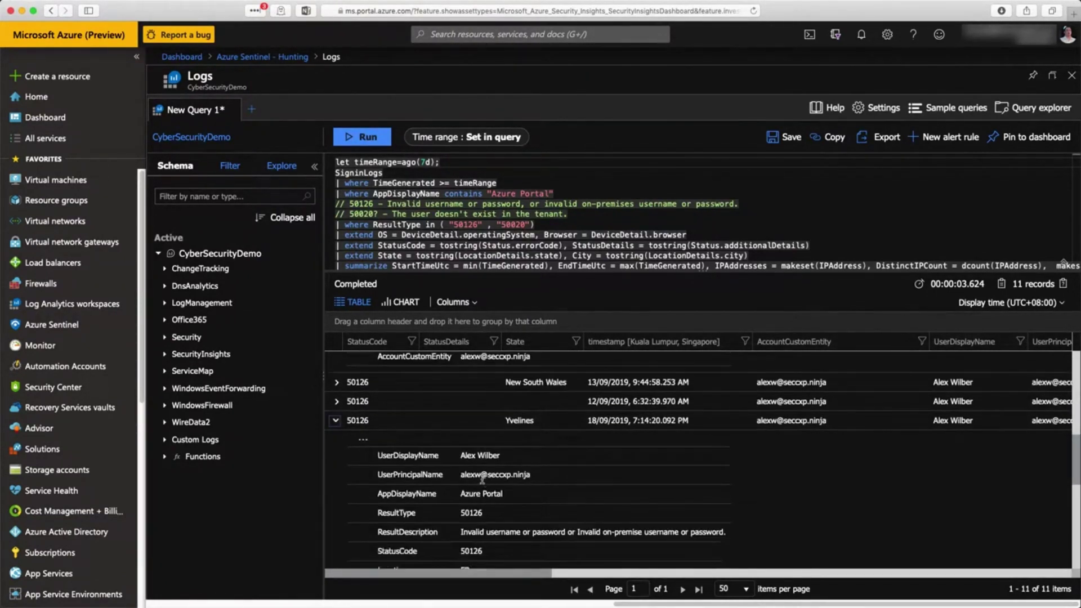
pyautogui.scroll(-8, 518, 465)
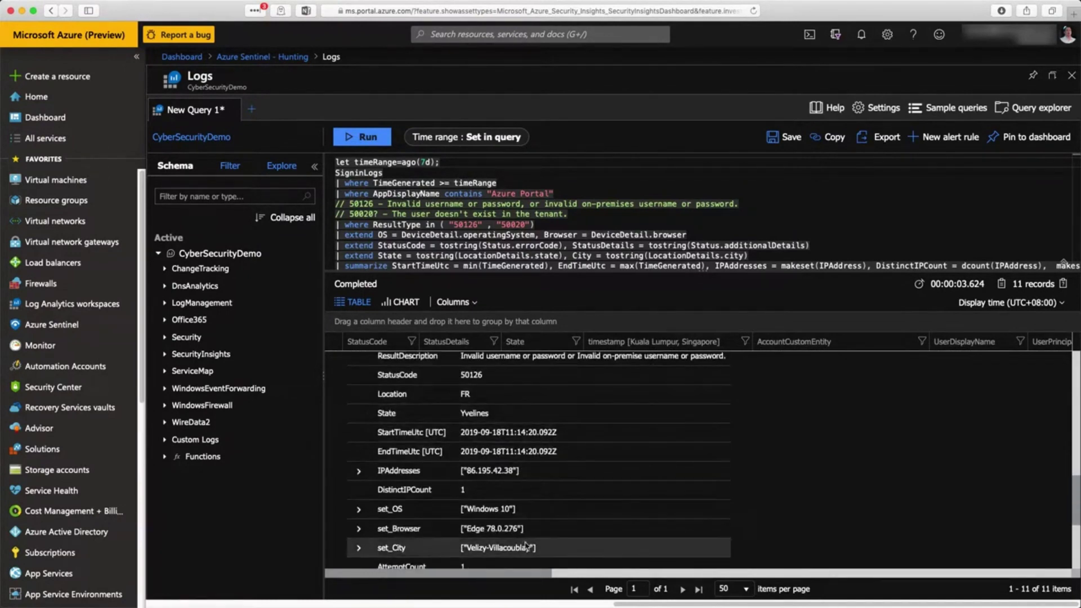
pyautogui.scroll(-3, 529, 490)
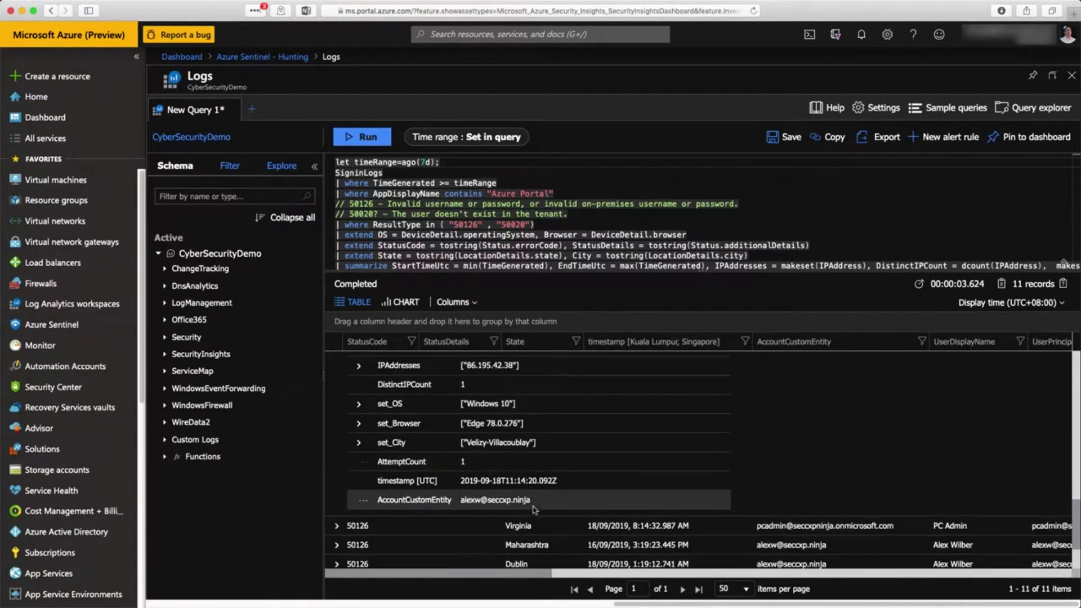
pyautogui.scroll(3, 533, 510)
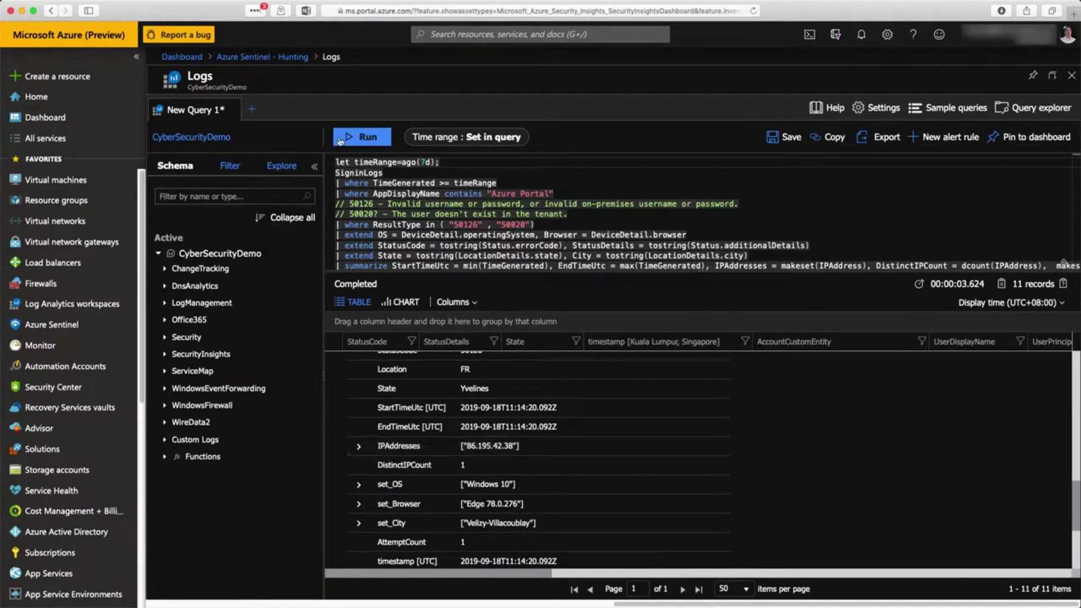
pyautogui.click(273, 58)
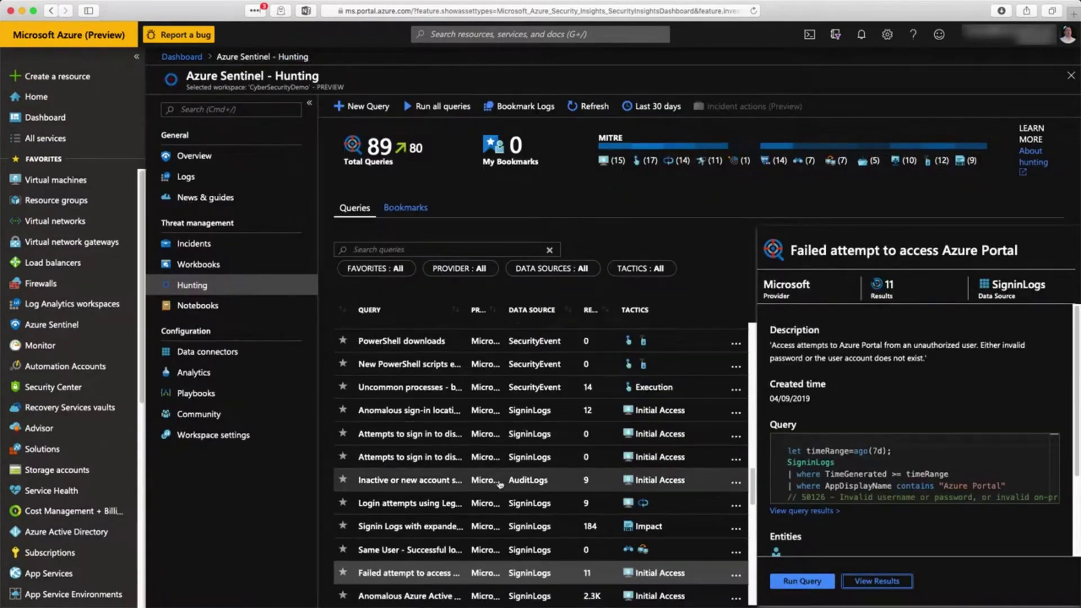
# - Show the details of the Azure Active Directory sign-in burst query
pyautogui.scroll(-3, 510, 484)
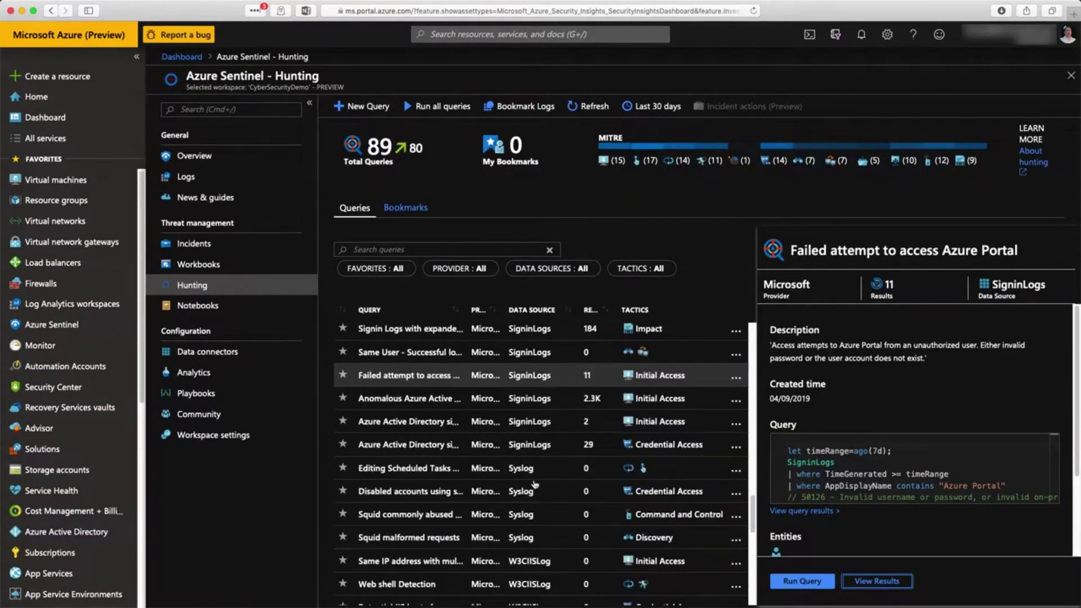
pyautogui.click(435, 450)
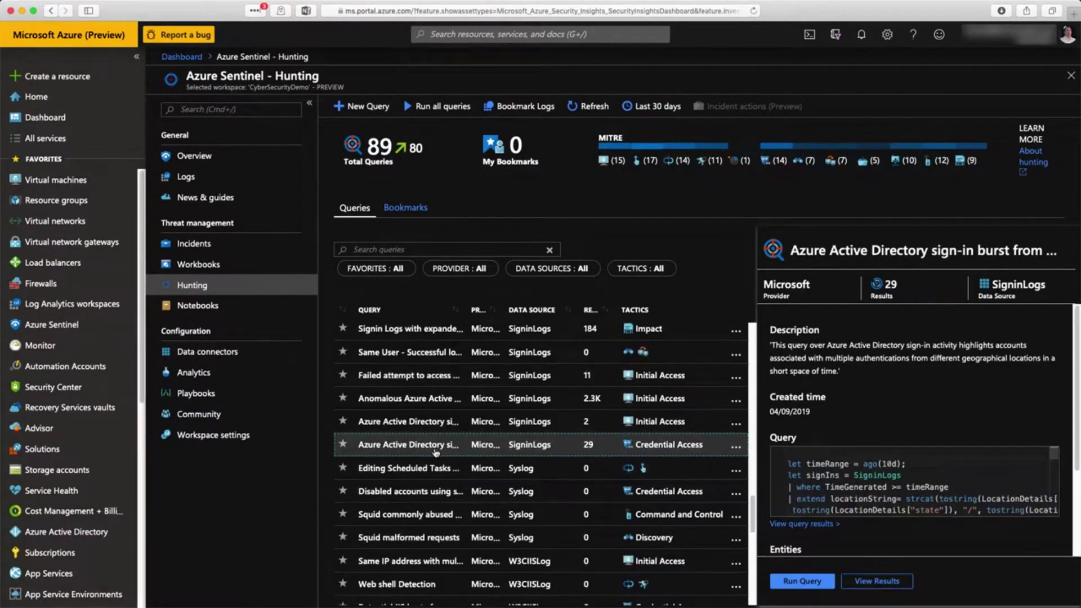
pyautogui.tripleClick(1003, 251)
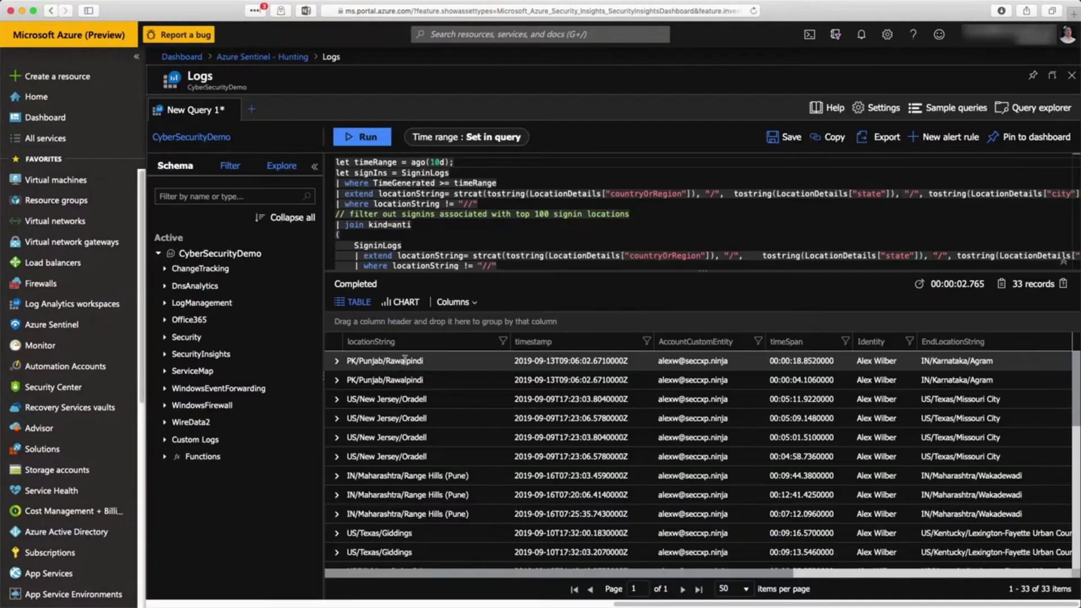
# - Review its results, including the US/New Jersey/Oradell sign-in, then return to the hunting queries
pyautogui.click(404, 458)
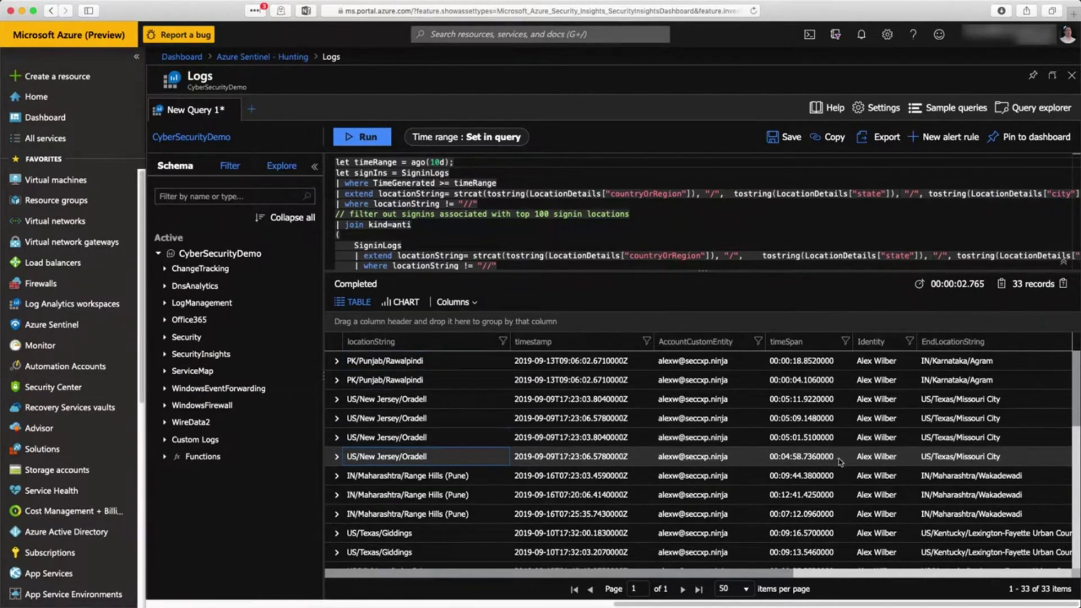
pyautogui.scroll(-5, 840, 462)
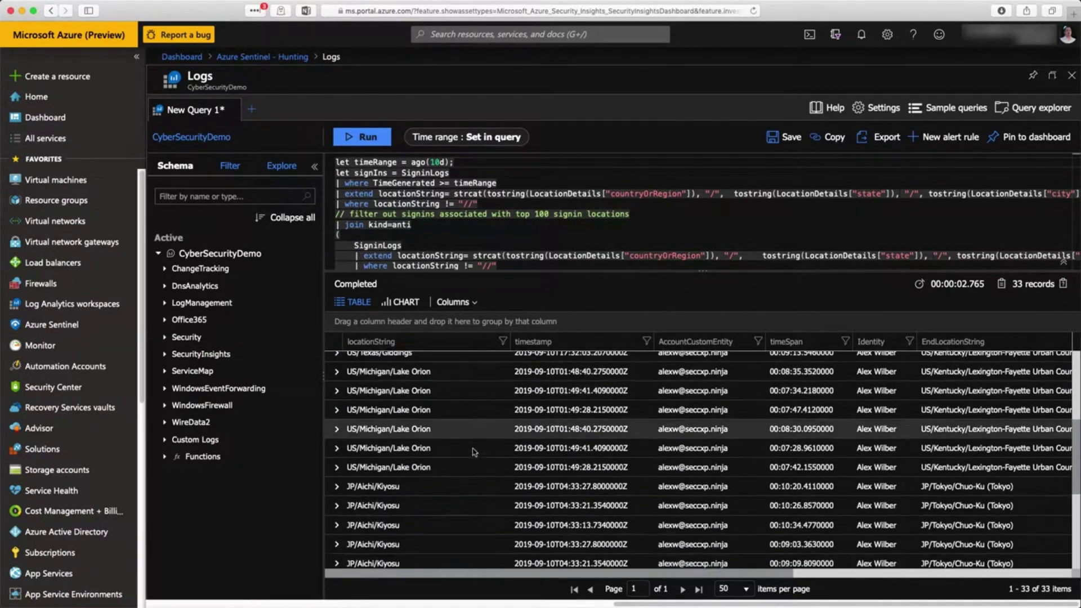
pyautogui.scroll(-5, 475, 452)
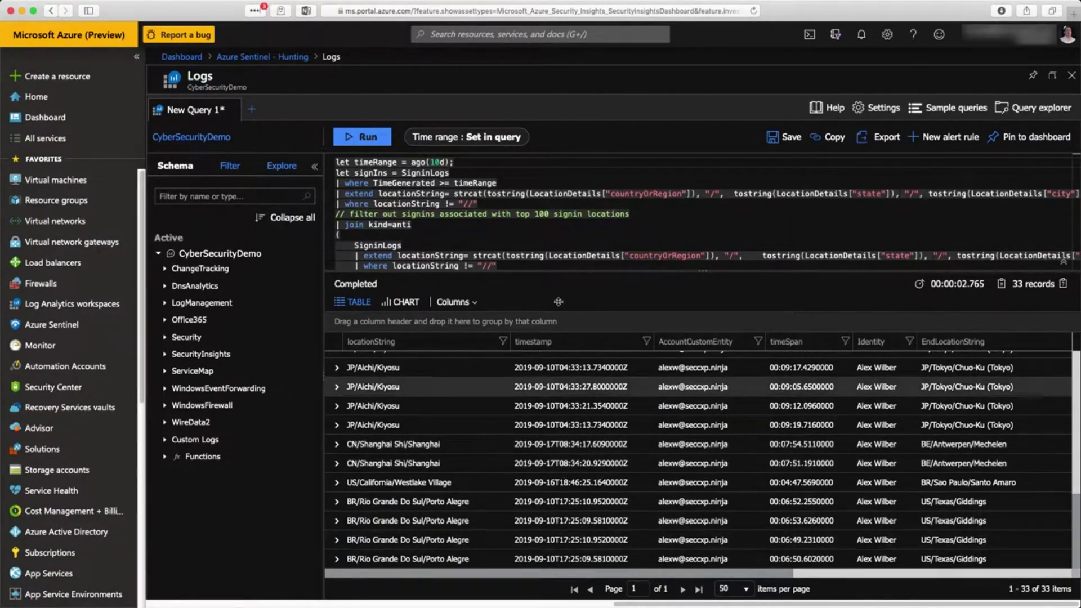
pyautogui.click(289, 58)
pyautogui.scroll(-2, 419, 479)
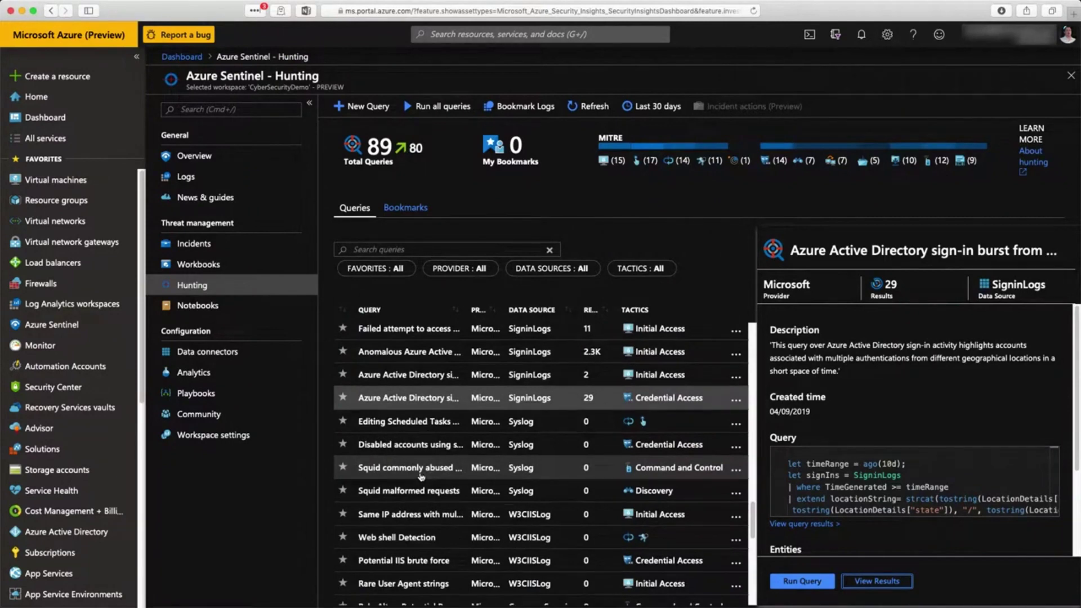
# - Switch to Bookmarks and view the Asia TZ GBB demo bookmark's details
pyautogui.click(405, 207)
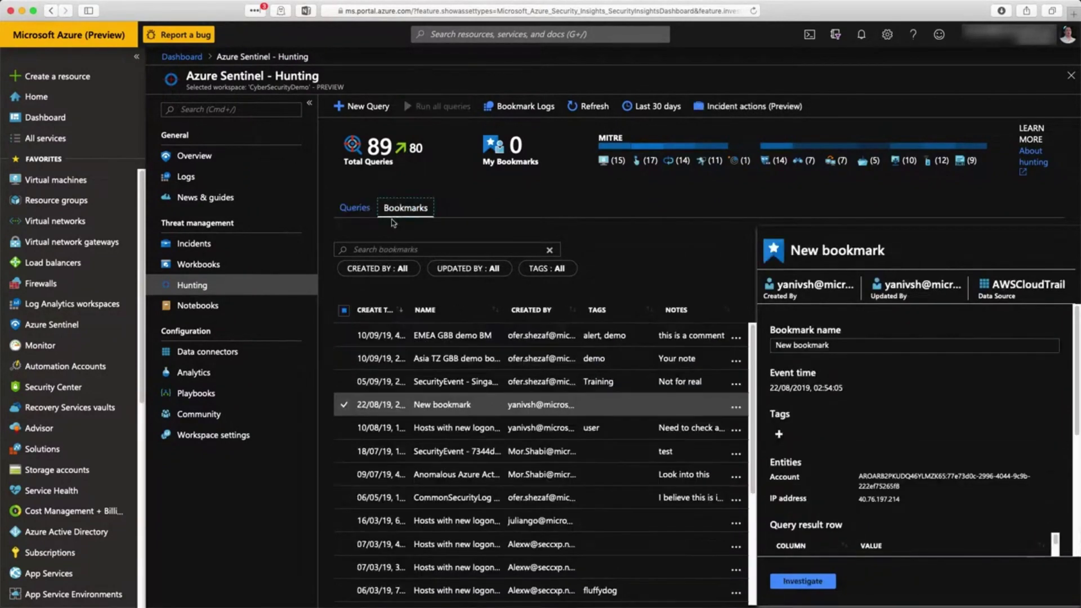
pyautogui.click(541, 357)
pyautogui.scroll(-1, 480, 385)
pyautogui.scroll(-3, 479, 384)
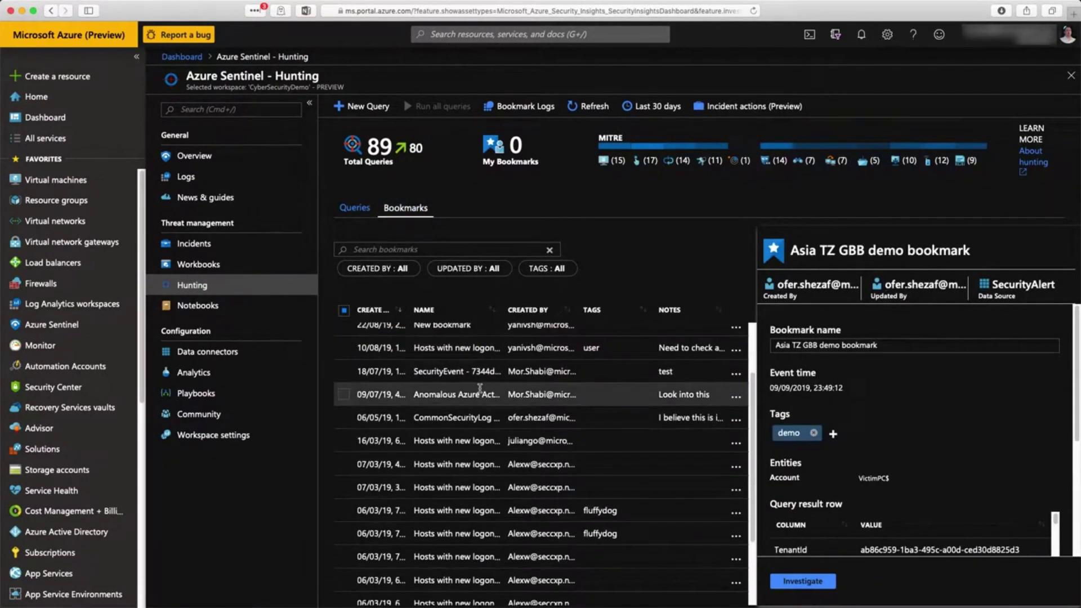
# - Review the SecurityEvent - 7344d47a8821 and Hosts with new logons bookmarks, then open Notebooks
pyautogui.click(457, 374)
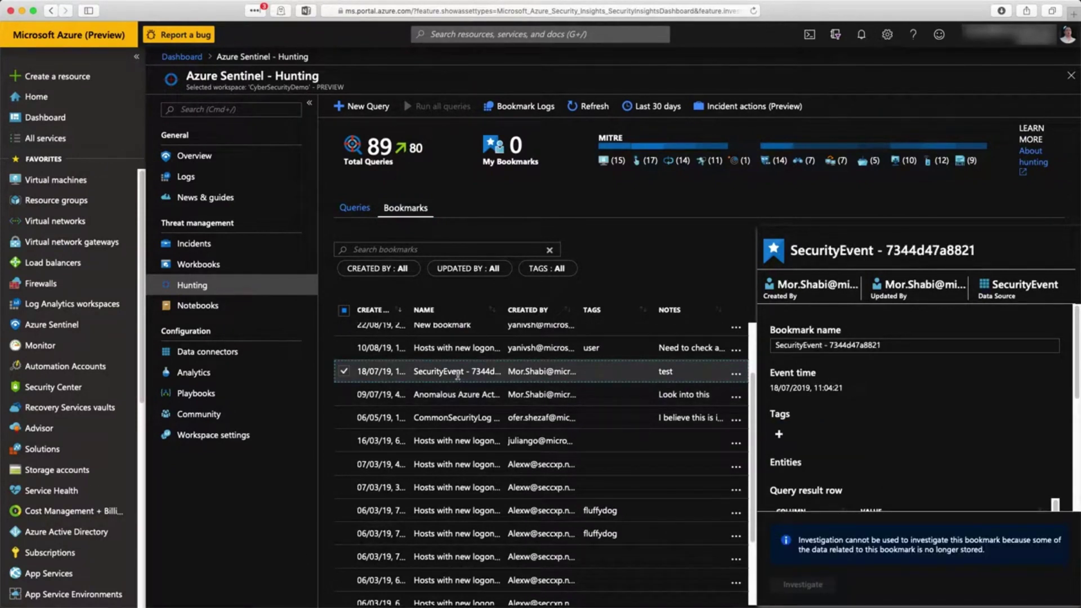
pyautogui.press('Up')
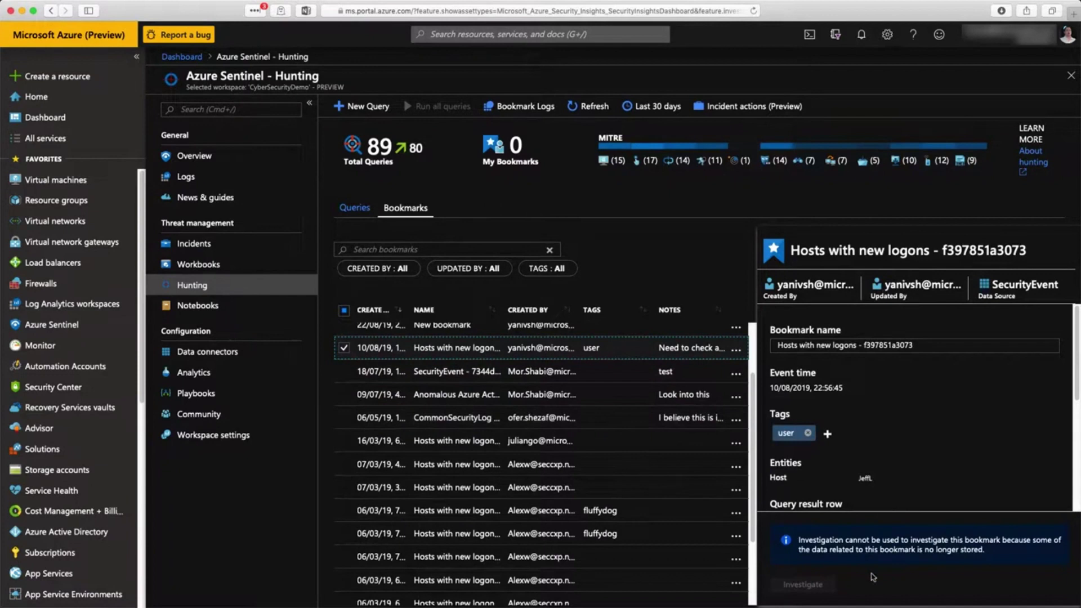
pyautogui.moveTo(847, 251); pyautogui.dragTo(901, 440)
pyautogui.scroll(-6, 877, 443)
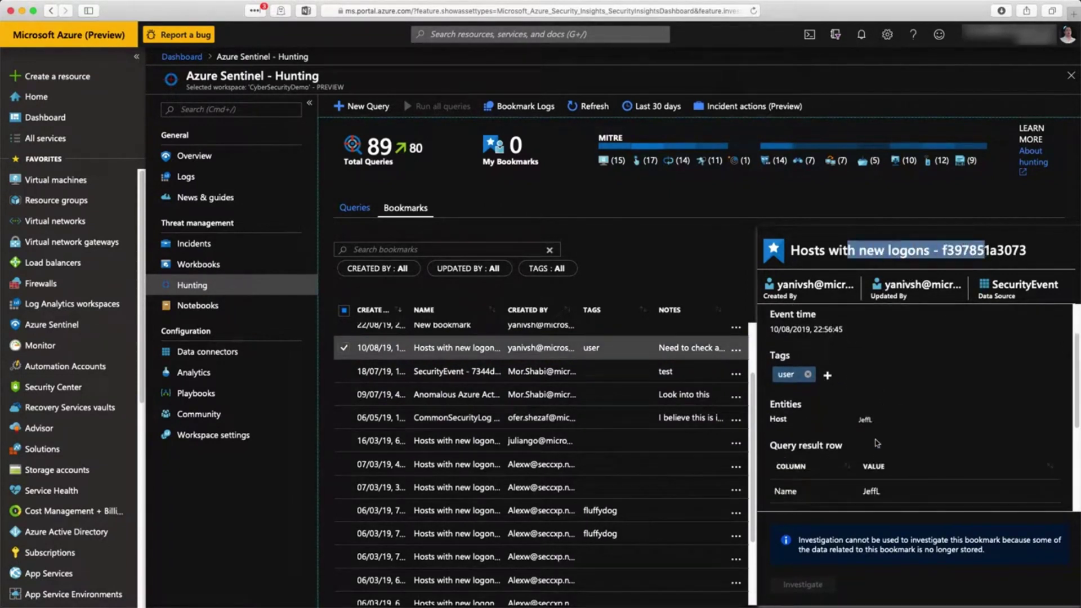
pyautogui.scroll(-2, 912, 460)
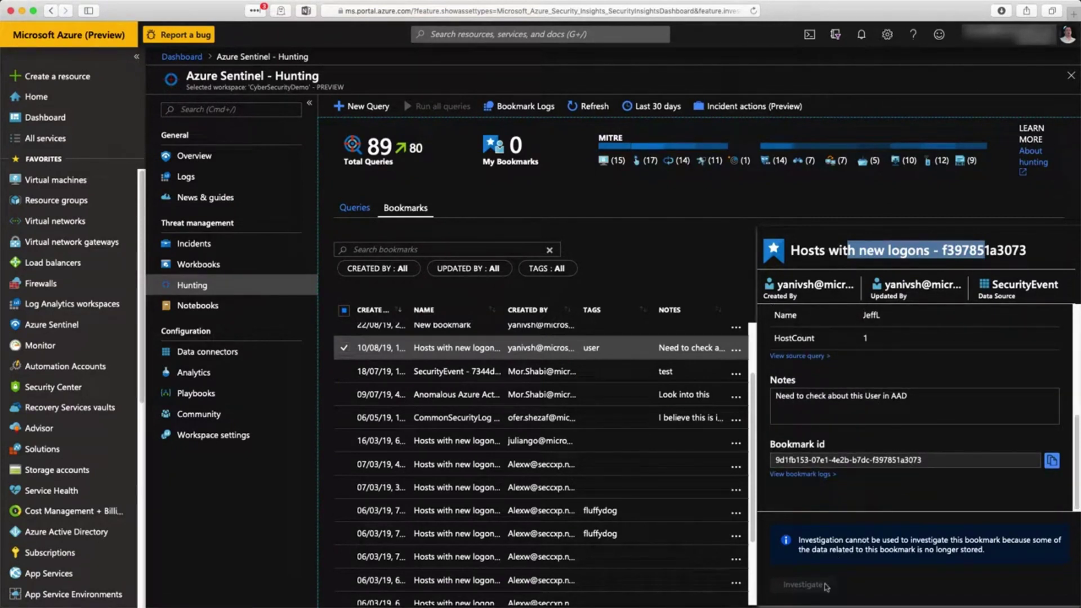
pyautogui.click(197, 305)
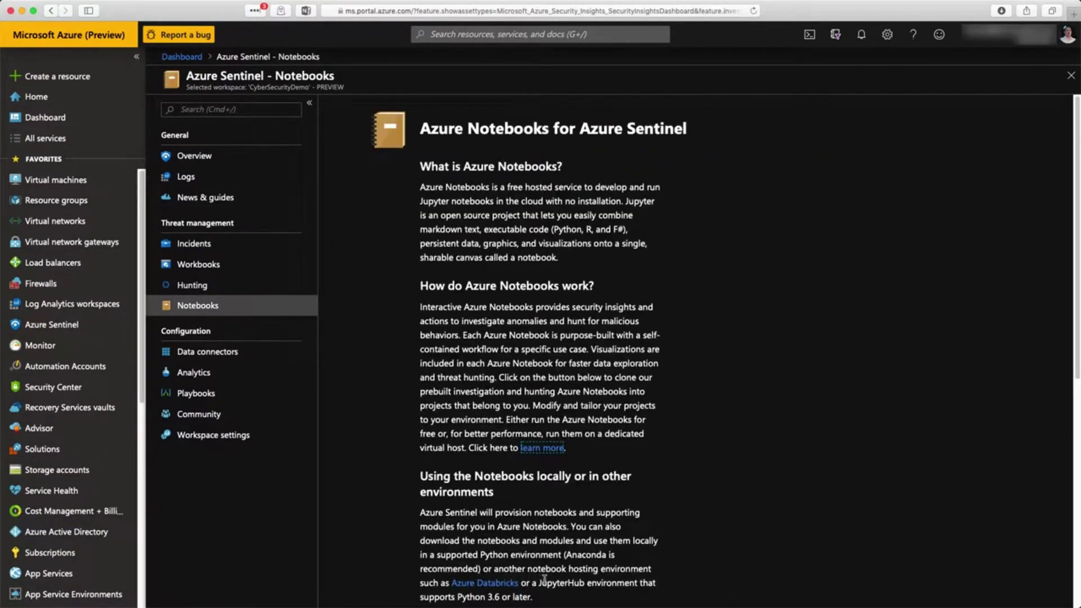
# - Scroll the Community page and follow 'Go to Azure Sentinel community' to the GitHub repository
pyautogui.scroll(-10, 544, 580)
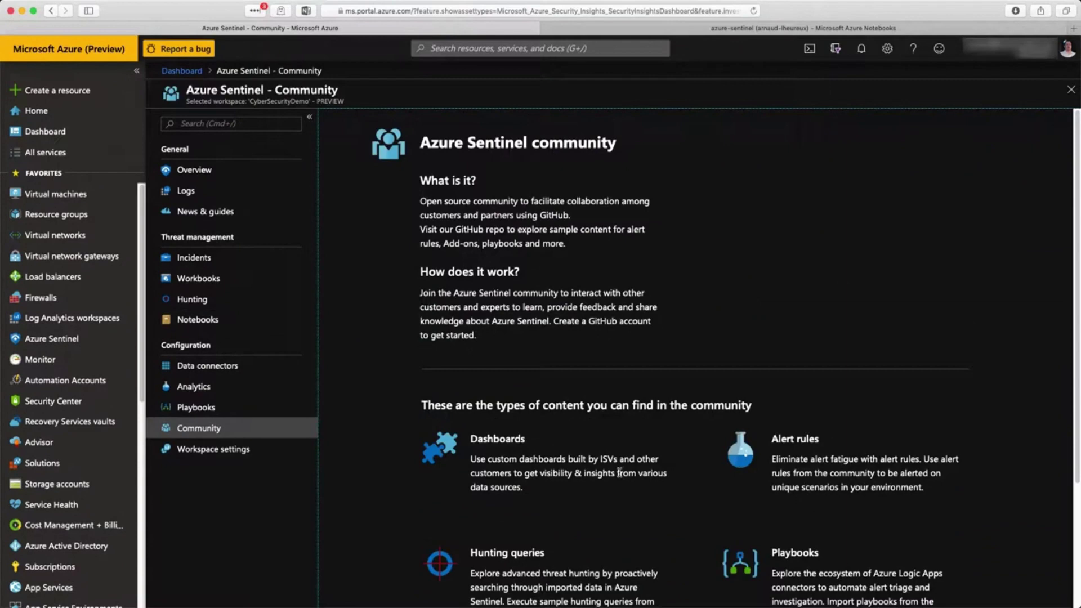
pyautogui.scroll(-5, 503, 289)
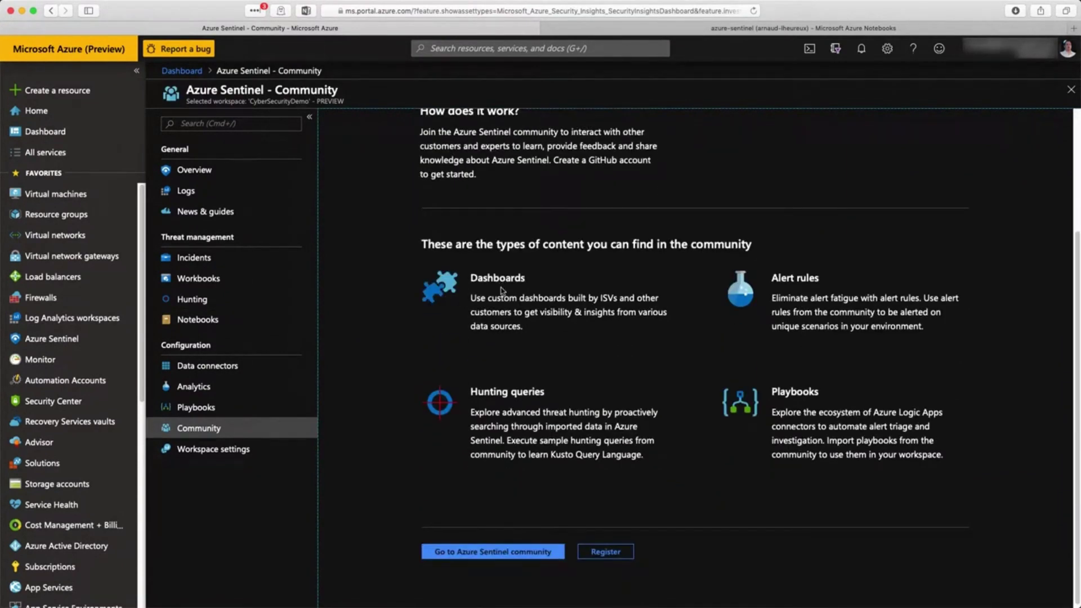
pyautogui.click(504, 549)
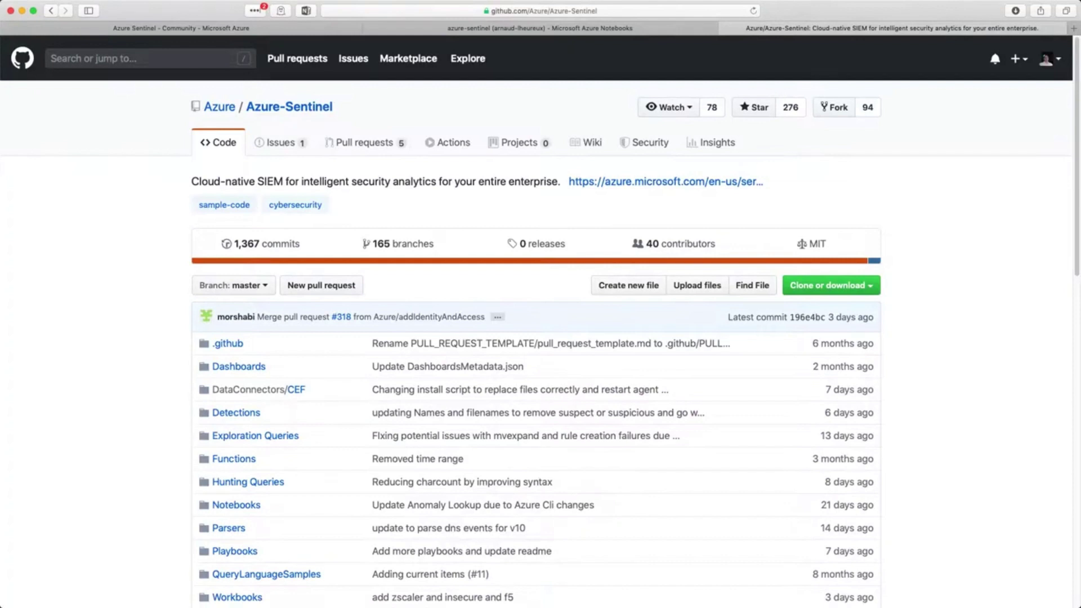
# - Open Hunting Queries > DnsEvents > DNS_WannaCry.yaml and scroll through its YAML
pyautogui.click(265, 483)
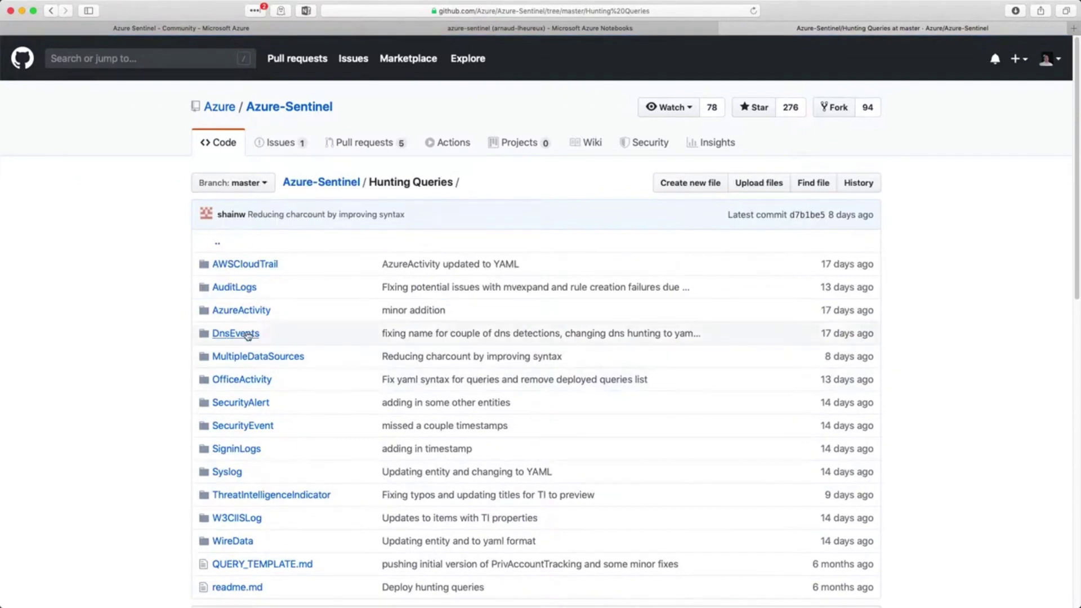
pyautogui.click(236, 334)
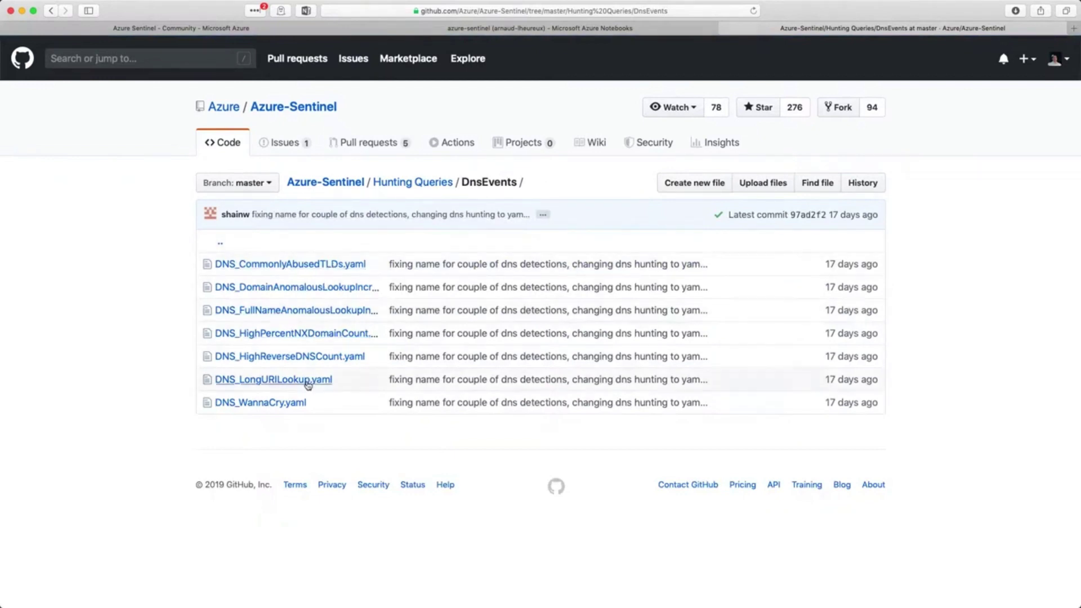
pyautogui.click(288, 404)
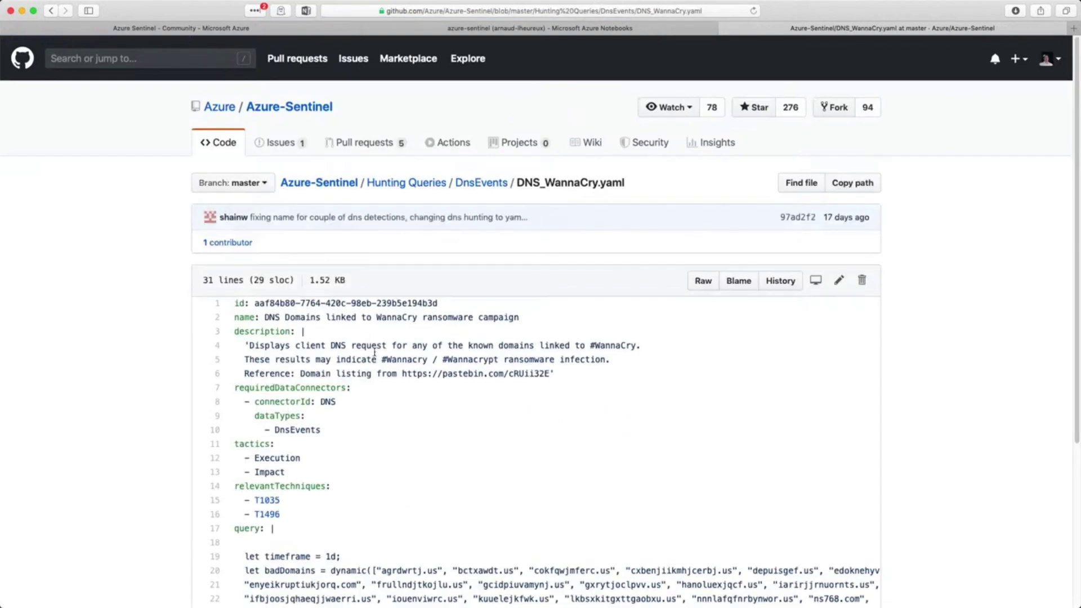
pyautogui.scroll(-5, 414, 359)
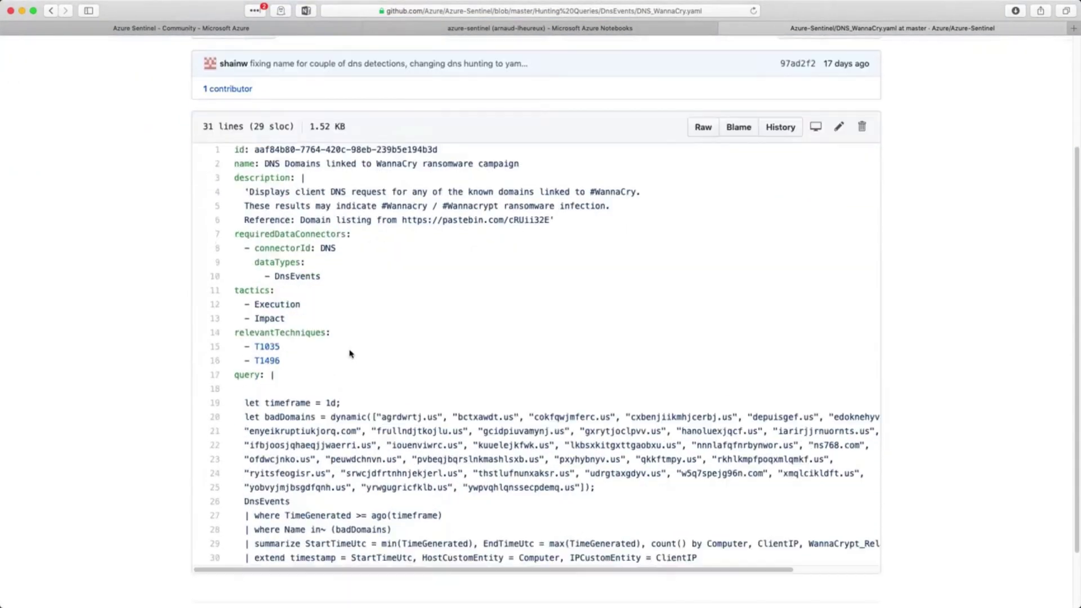
pyautogui.scroll(-1, 349, 353)
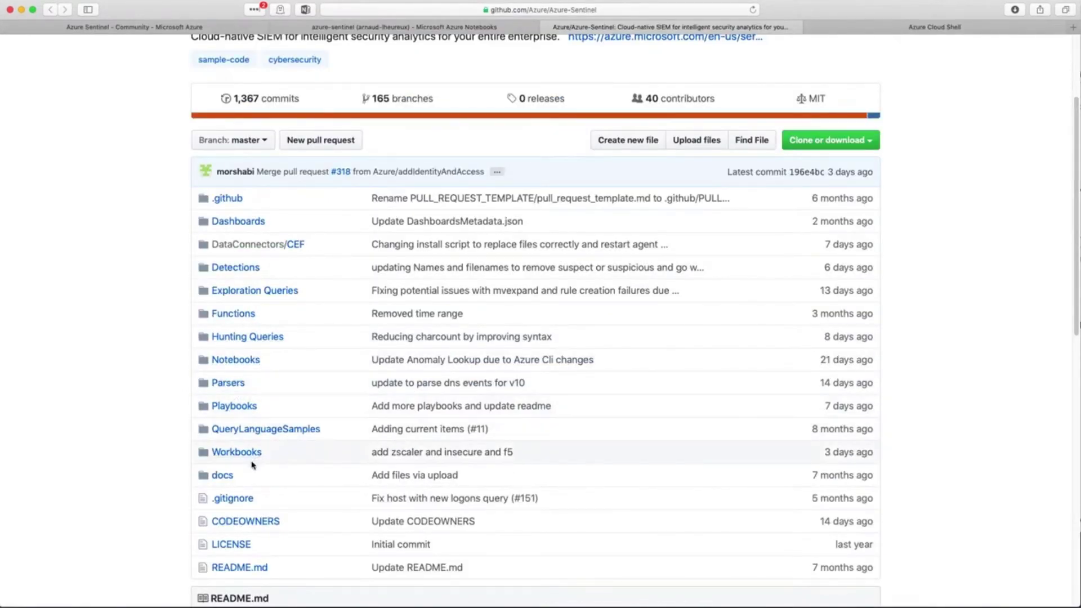
pyautogui.scroll(-10, 512, 440)
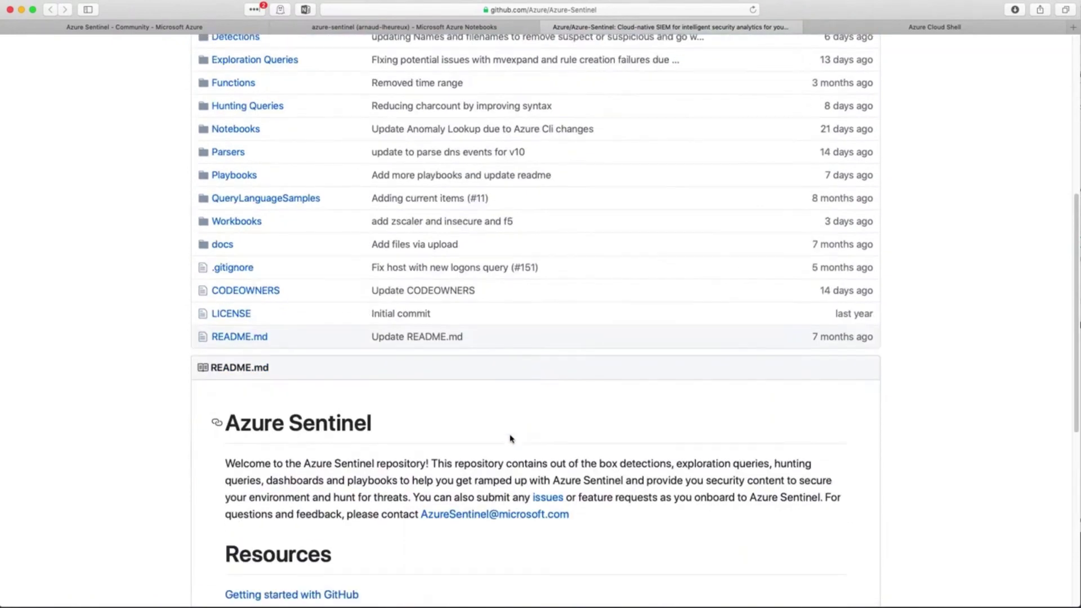
pyautogui.scroll(-3, 511, 438)
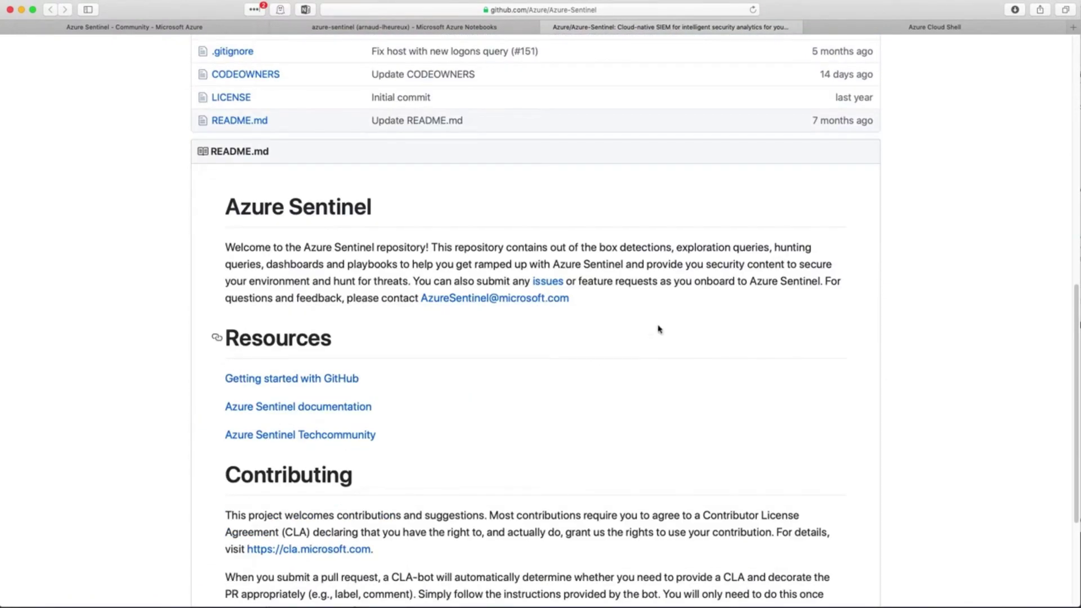